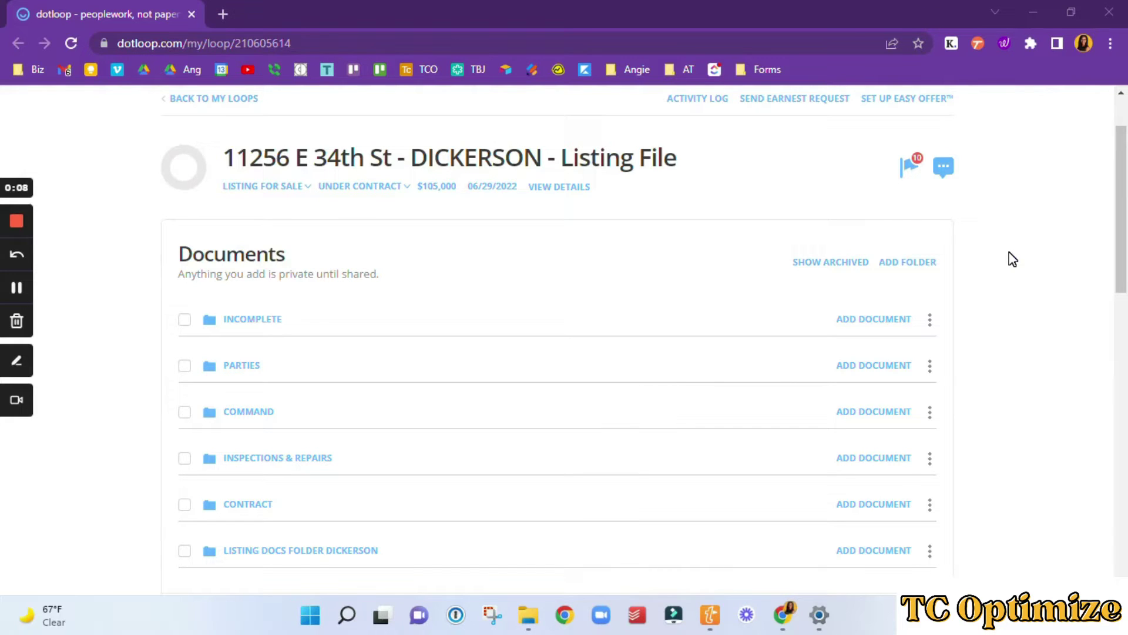
Expand the Incomplete folder to reveal Addendum 1, BINSR - S SIGN and the signed HOA Add
scroll(1012, 259, "up", 2)
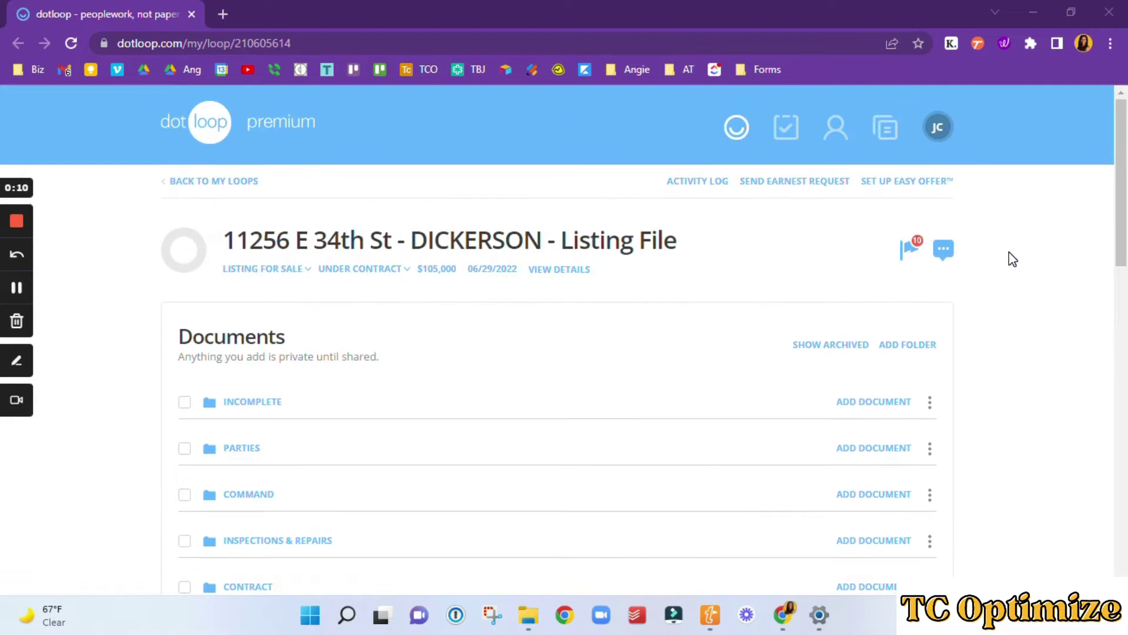
scroll(1012, 259, "down", 2)
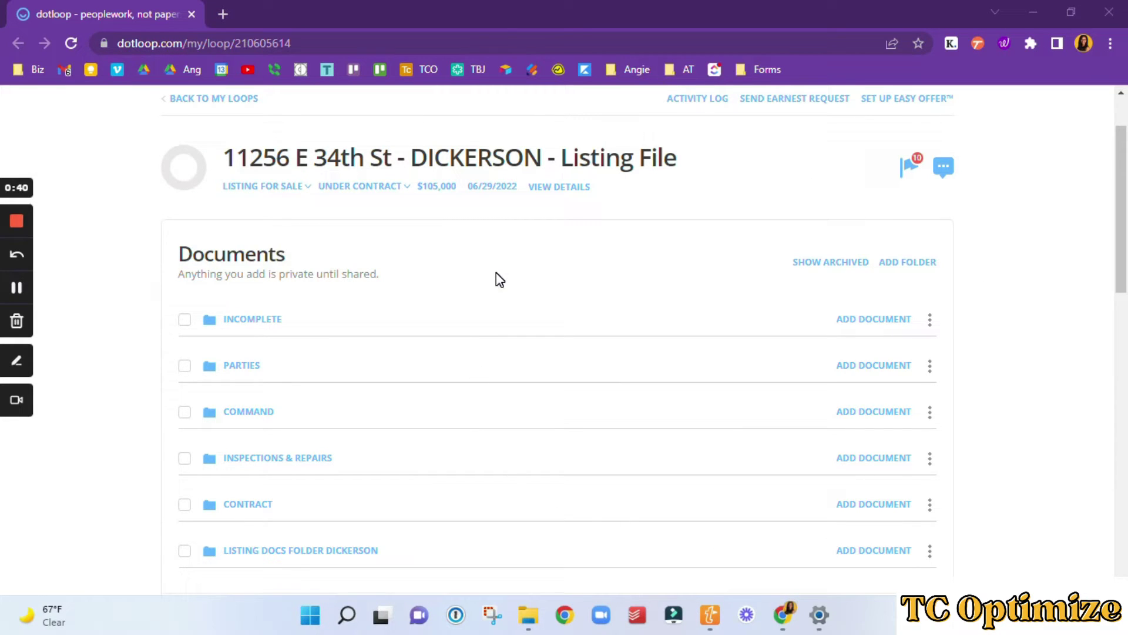
scroll(499, 280, "down", 1)
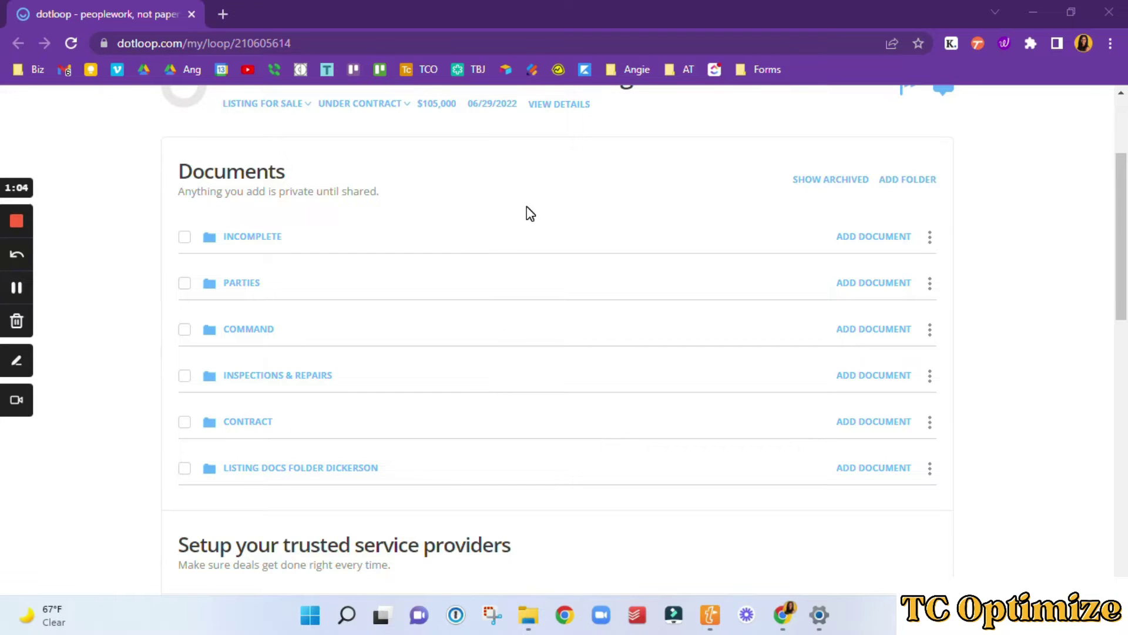
scroll(495, 441, "up", 2)
scroll(494, 447, "down", 1)
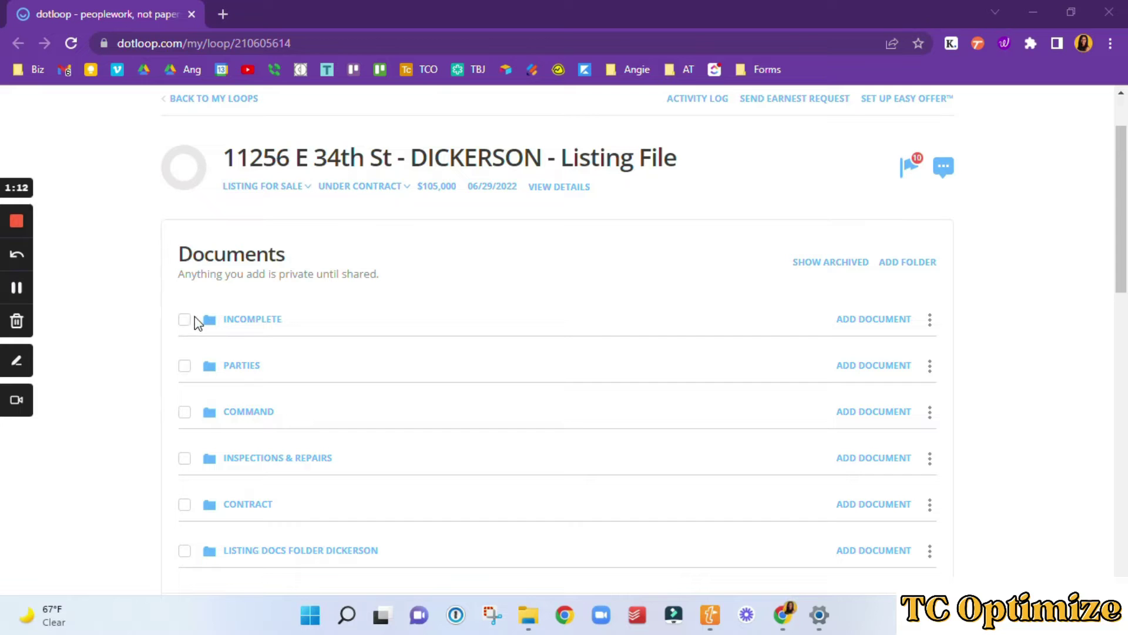
left_click(264, 322)
scroll(253, 258, "down", 4)
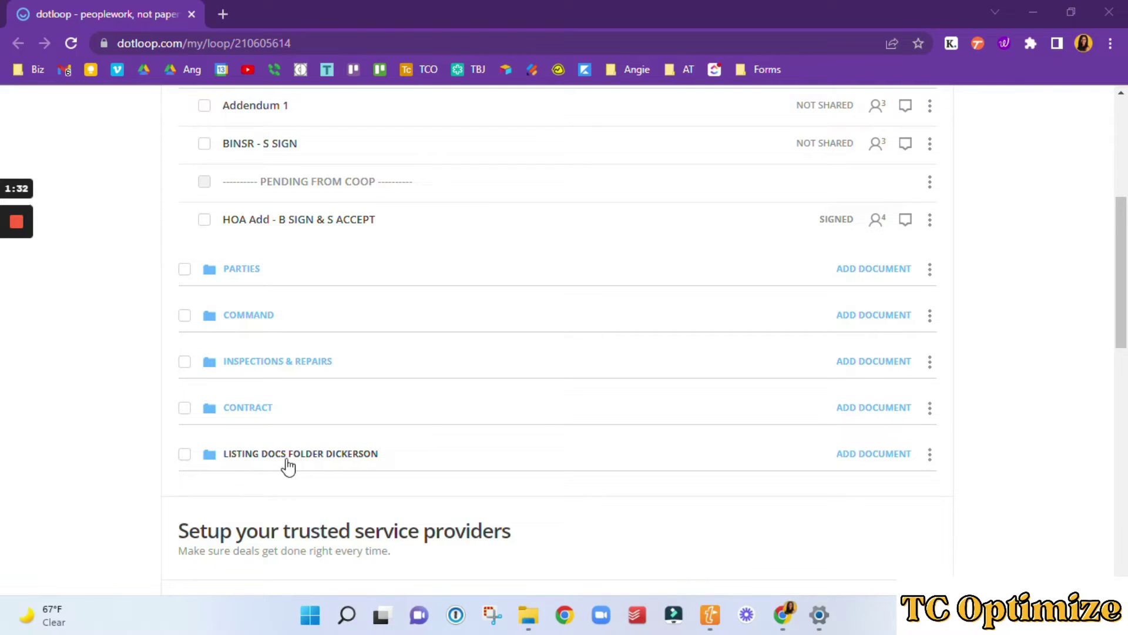
scroll(288, 463, "up", 3)
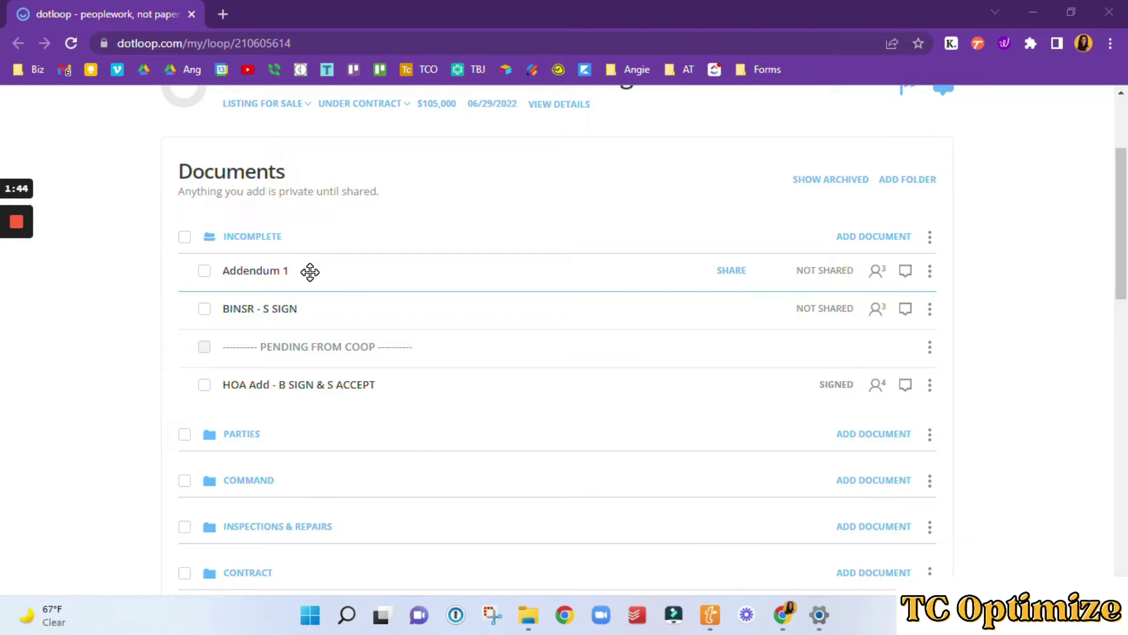
Open the Addendum 1 document from the Incomplete folder
left_click(260, 280)
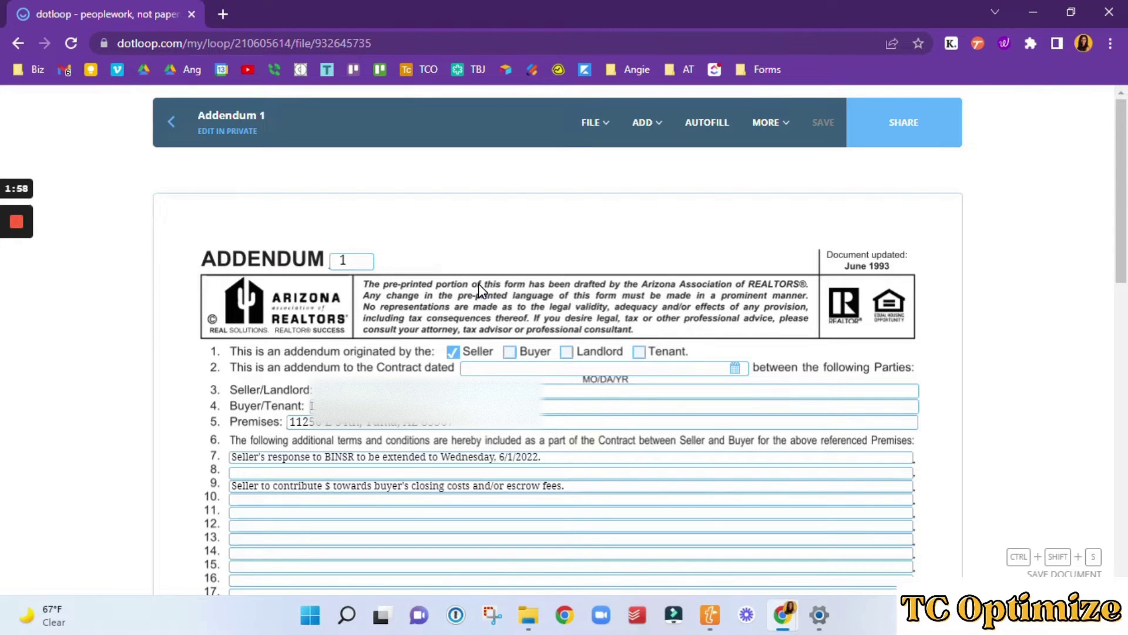
scroll(478, 283, "down", 15)
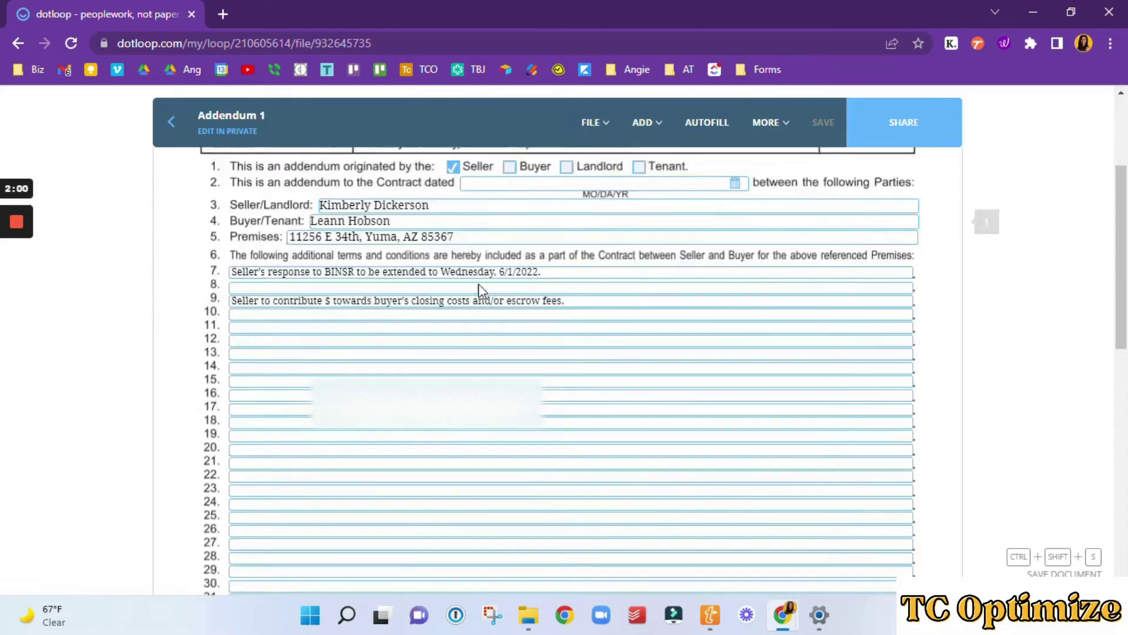
scroll(477, 277, "up", 15)
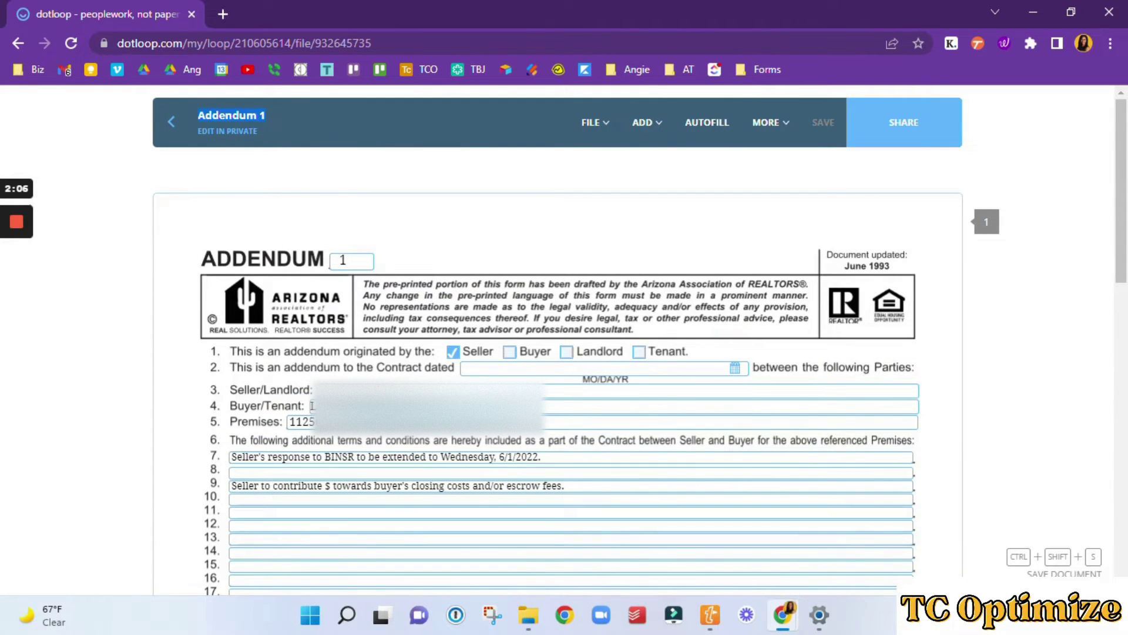
Retitle it 'ADD 1 - Extend BINSR Response to 6.1 - B & S SIGN' and check the signature blocks
left_click(252, 115)
type("ADD 1")
type("- Extend BINSR Response to 6.1 - B & S SIGN")
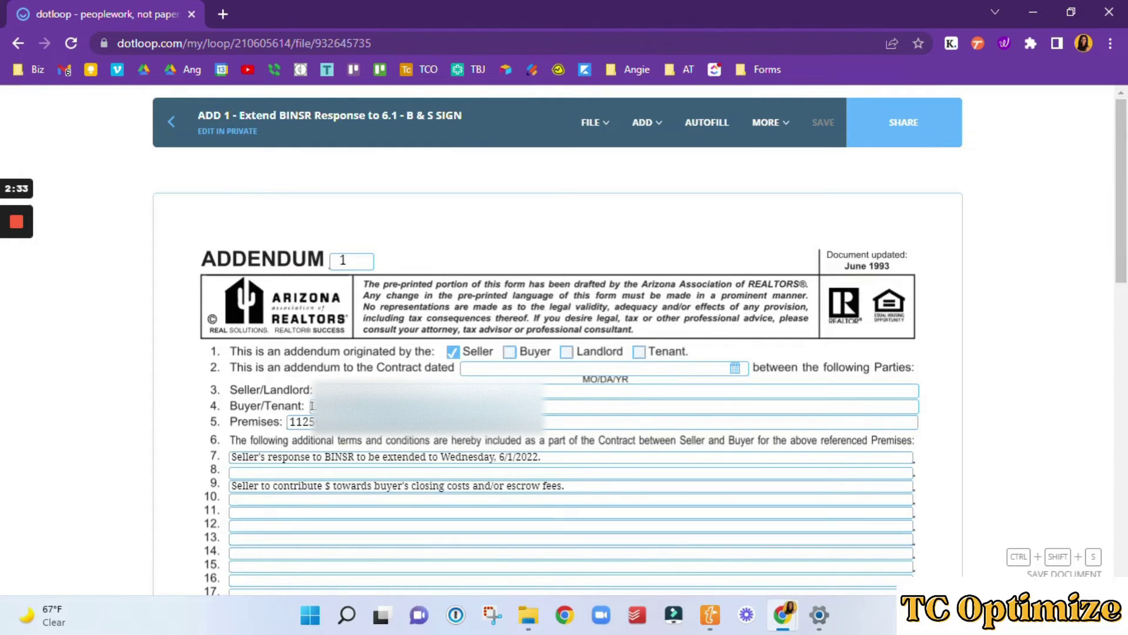
left_click(478, 240)
scroll(486, 284, "down", 8)
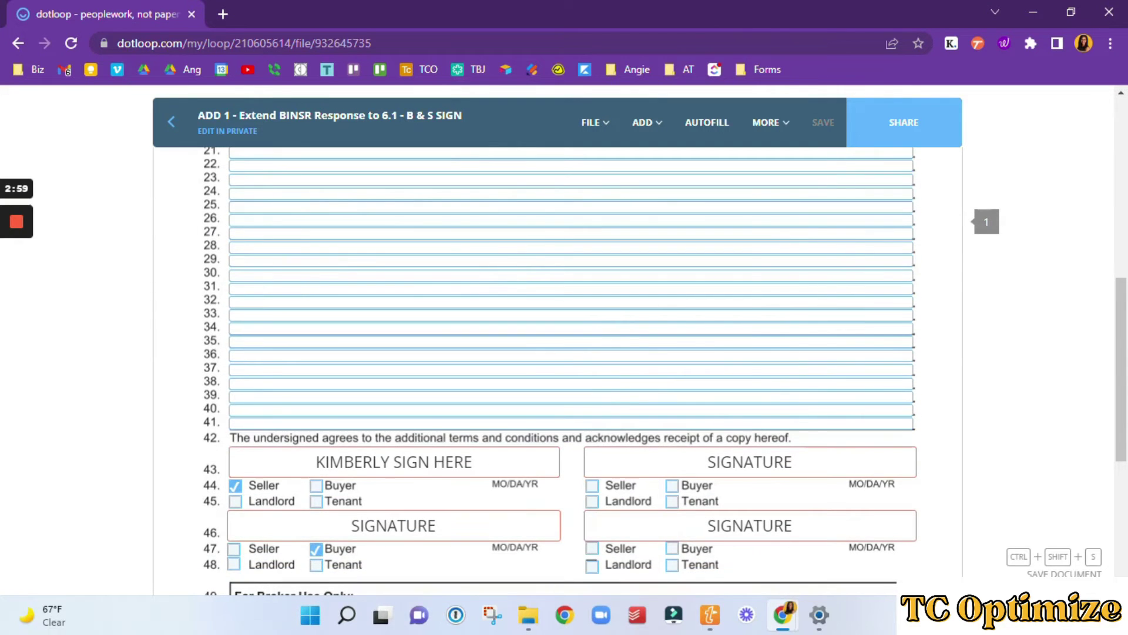
scroll(558, 352, "up", 9)
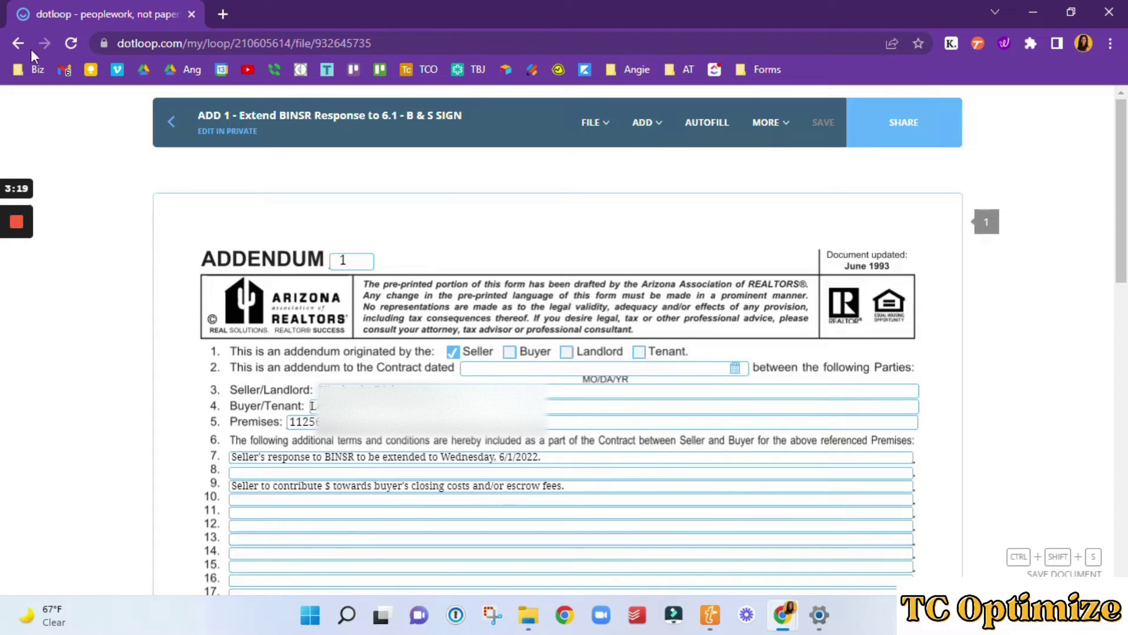
Back in the document list, move ADD 1 below the PENDING FROM COOP divider in Incomplete
left_click(165, 120)
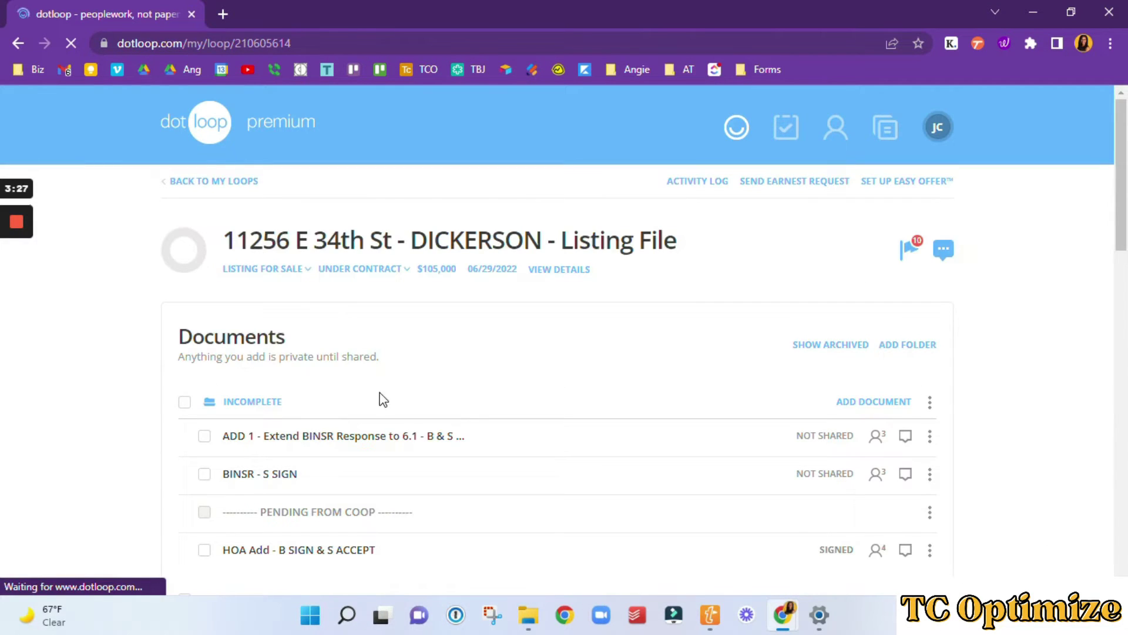
scroll(378, 398, "down", 3)
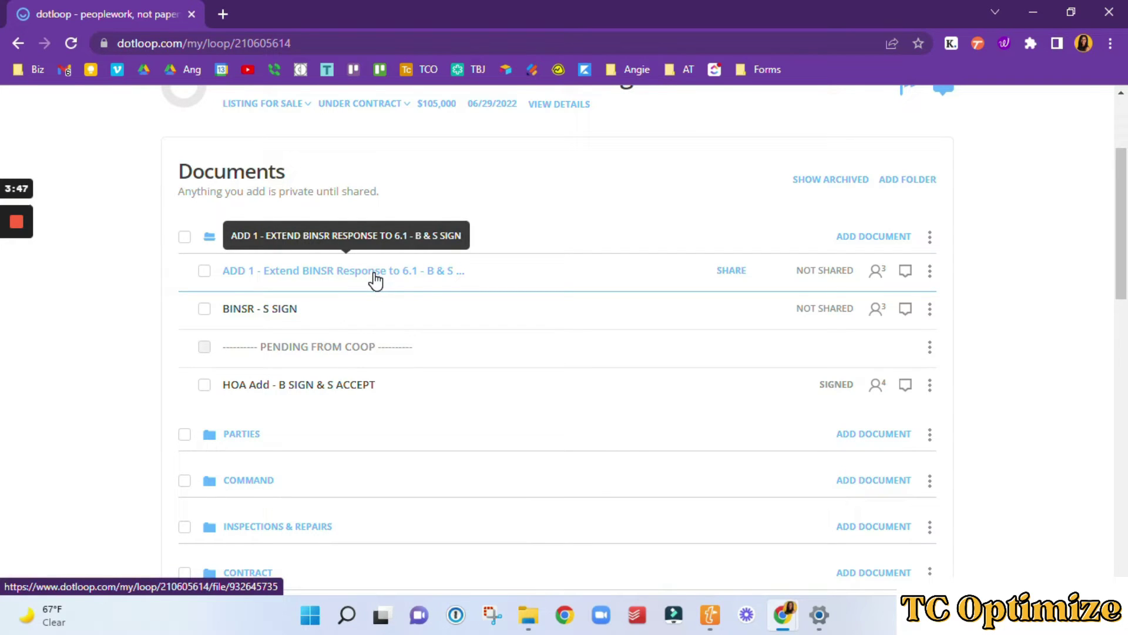
left_click_drag(375, 281, 376, 348)
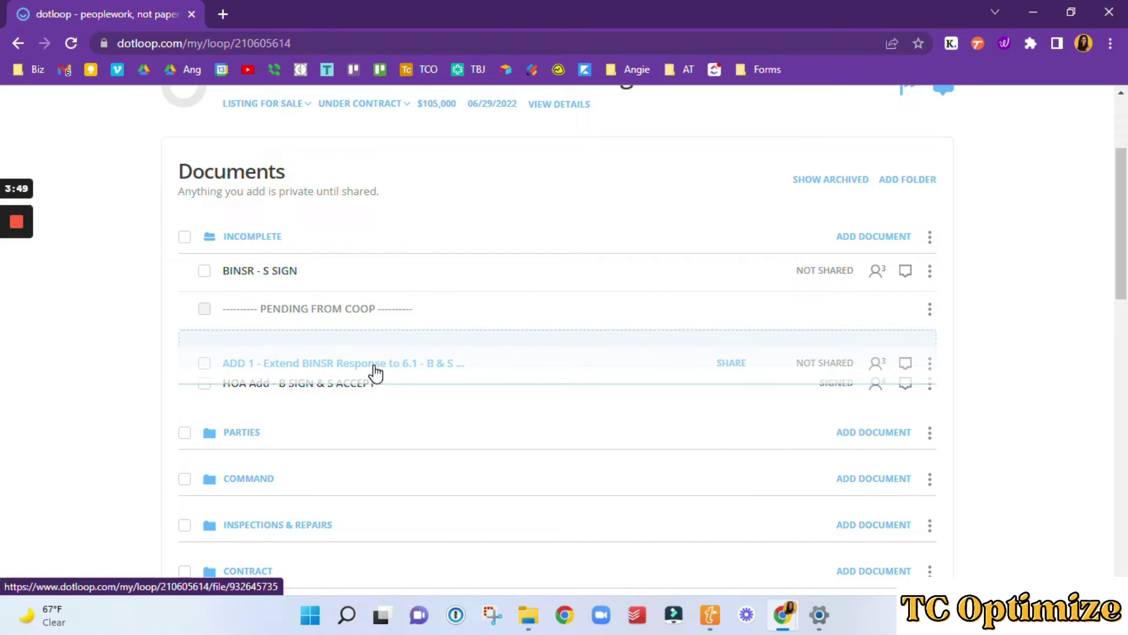
left_click_drag(375, 372, 372, 355)
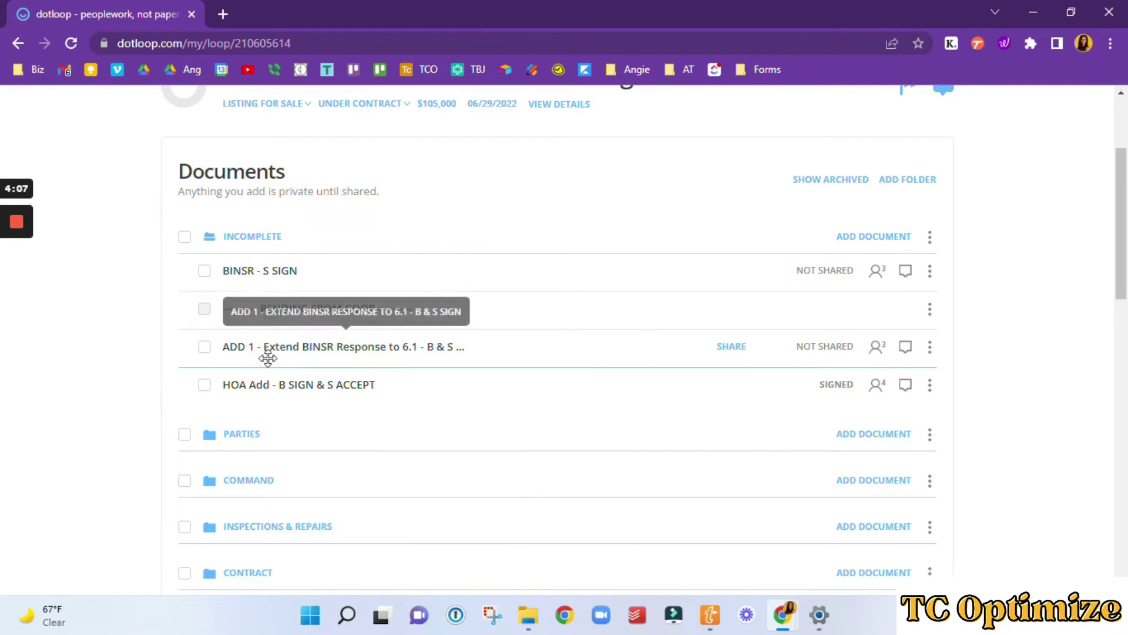
left_click_drag(251, 357, 290, 357)
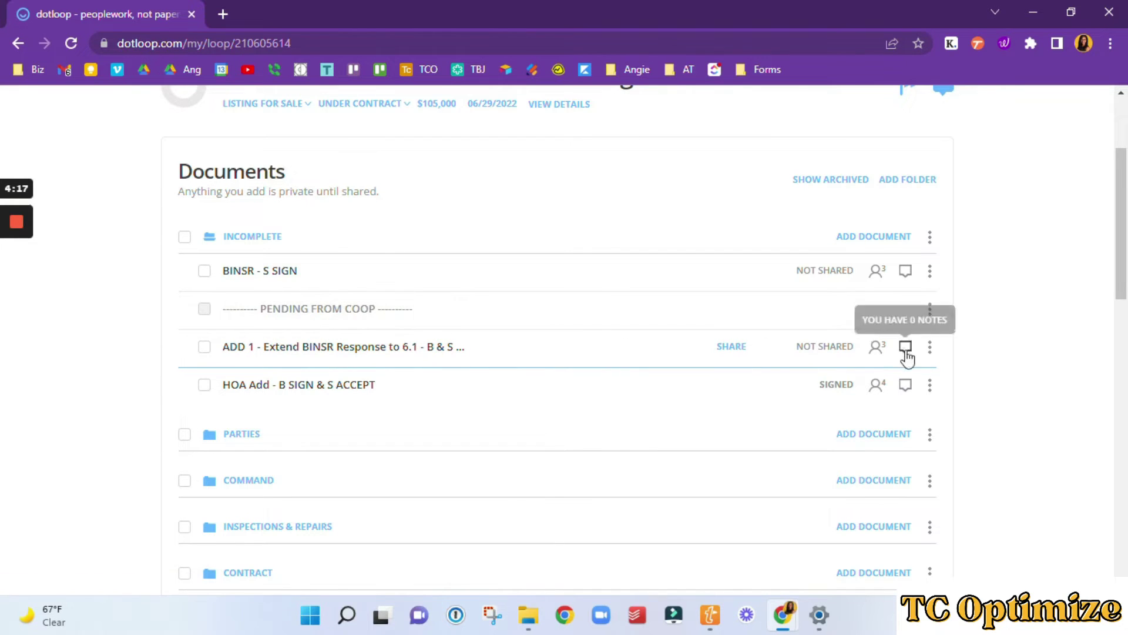
Rename ADD 1 to 'ADD 1 - Extend BINSR Response to 6.1 FE', then expand Parties
left_click(931, 351)
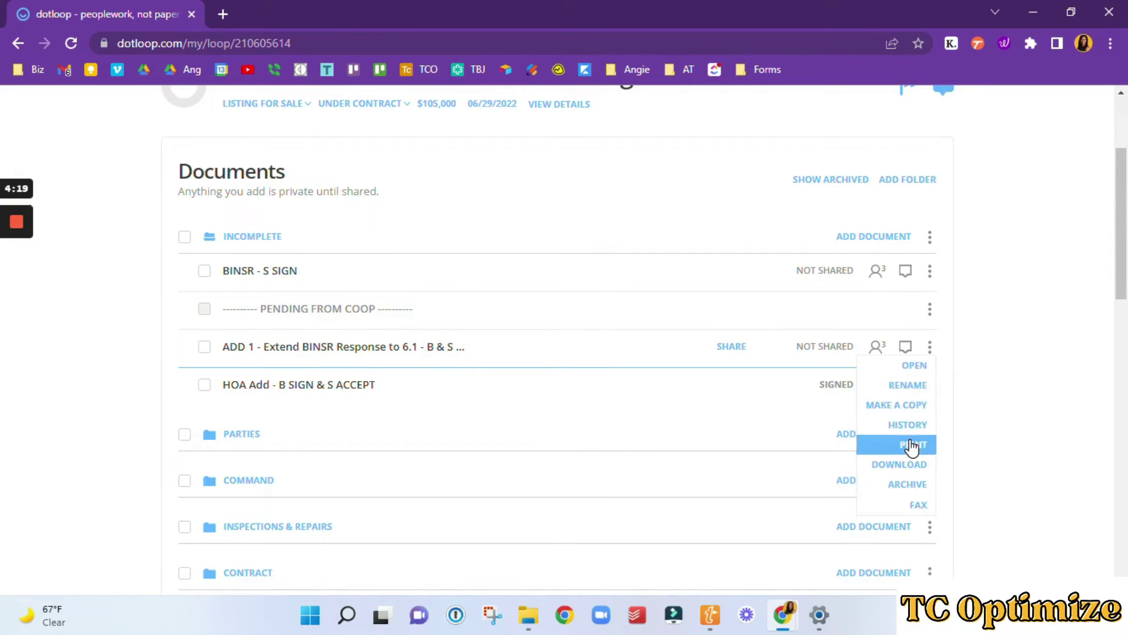
left_click(907, 384)
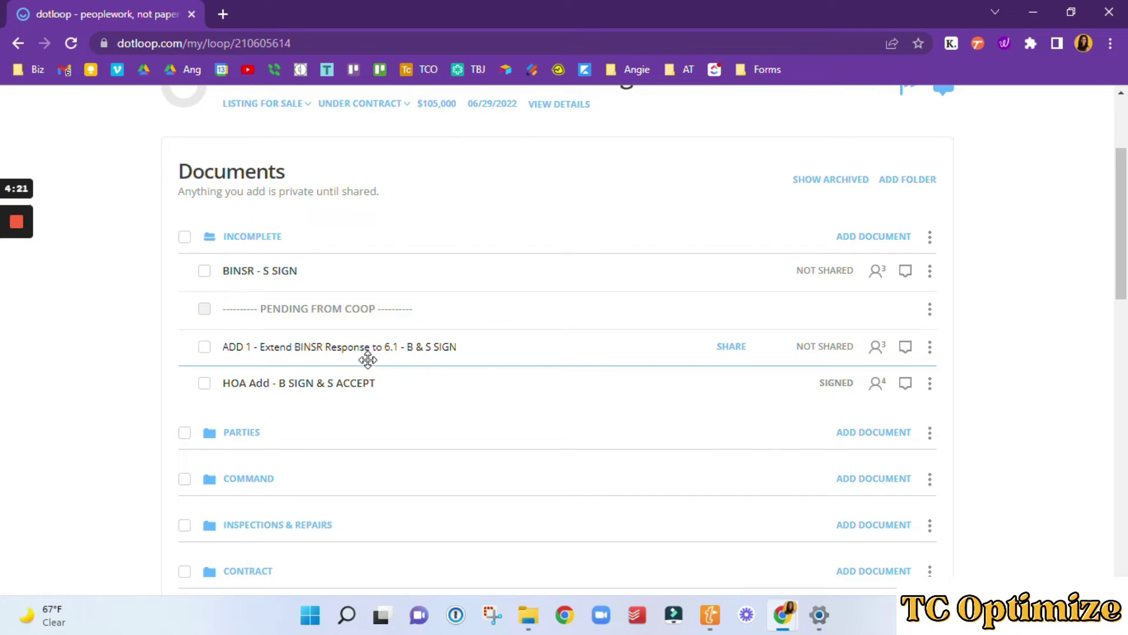
left_click_drag(399, 347, 554, 344)
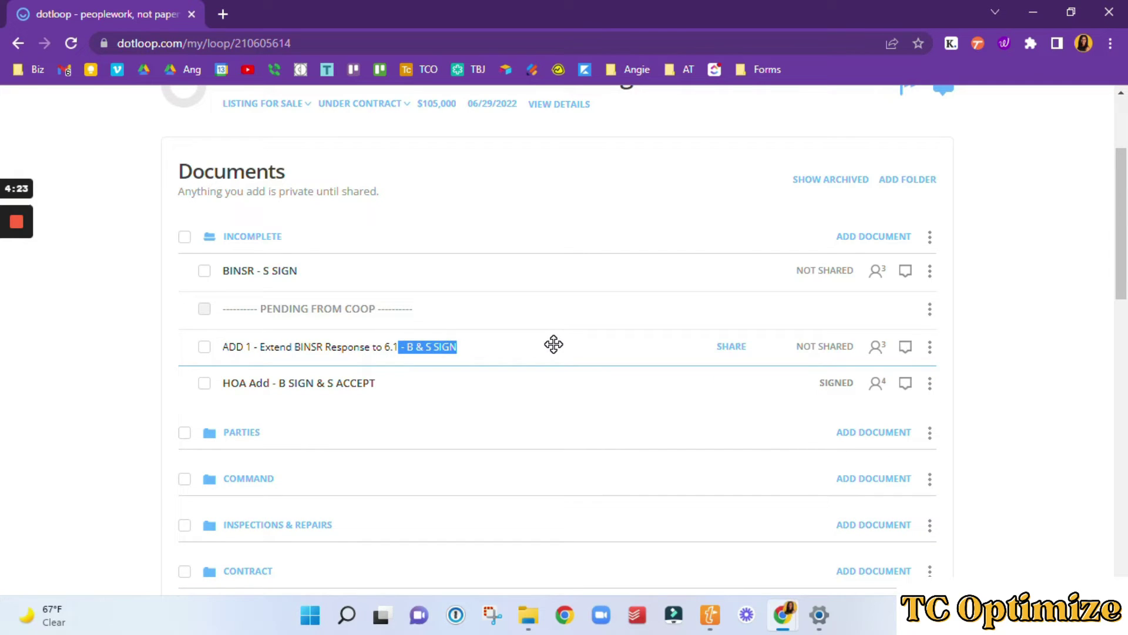
key("Return")
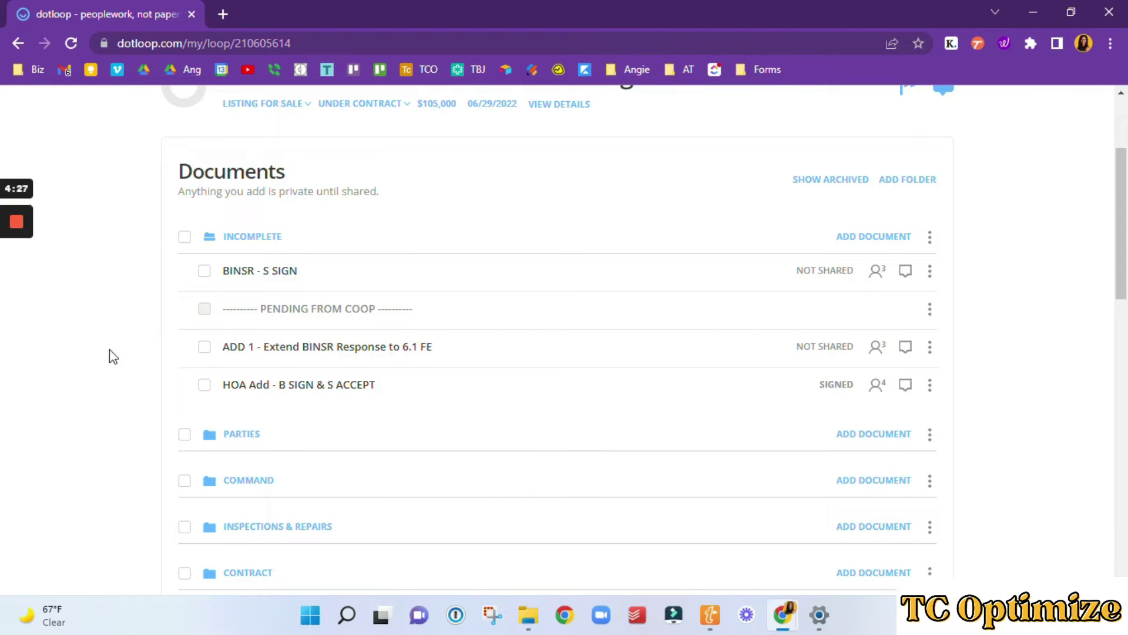
left_click(238, 436)
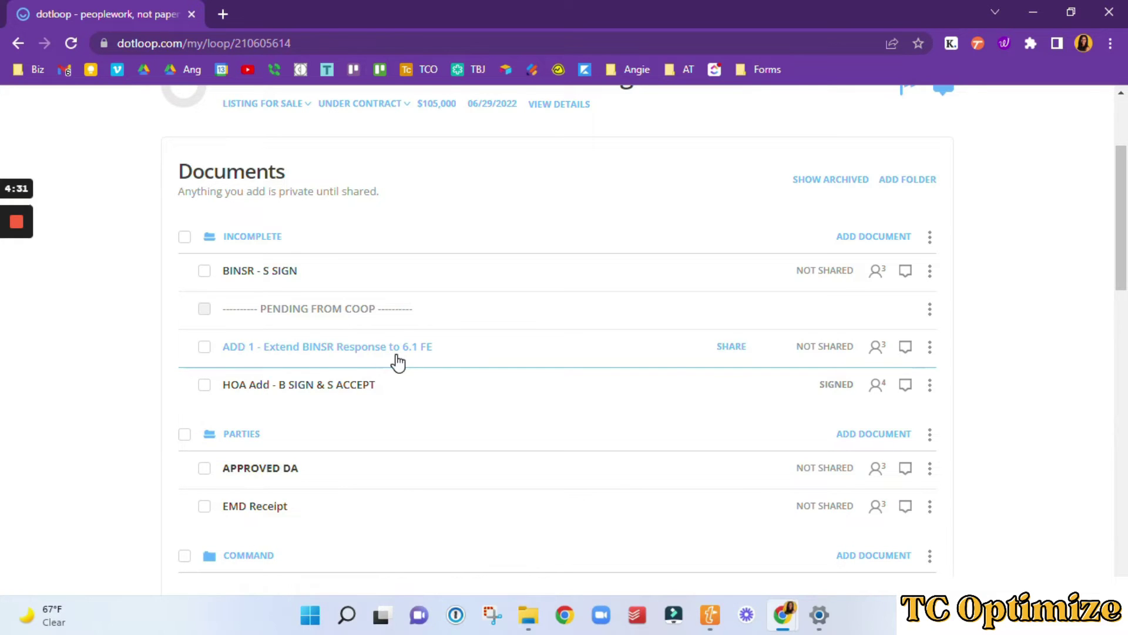
left_click_drag(395, 363, 241, 356)
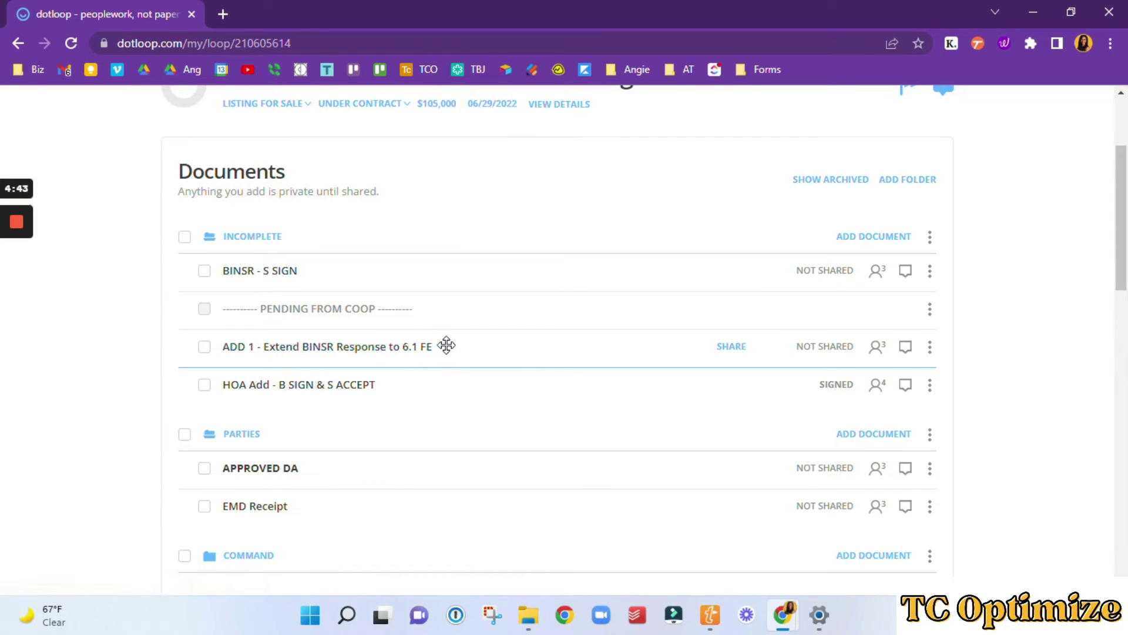
left_click_drag(447, 345, 370, 335)
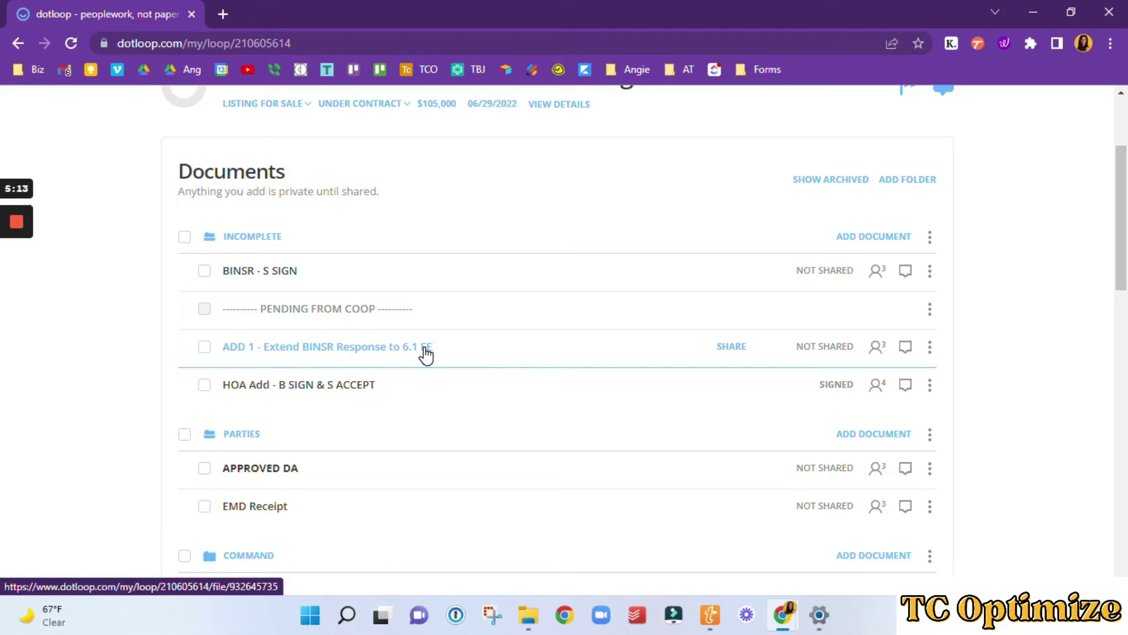
left_click_drag(254, 353, 213, 341)
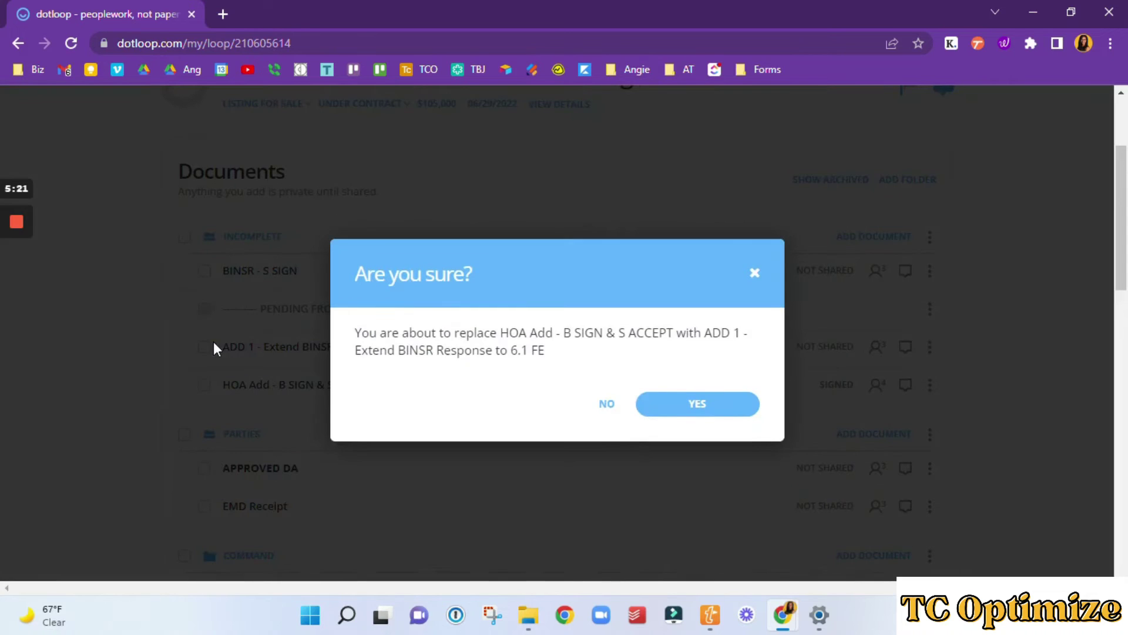
left_click(607, 404)
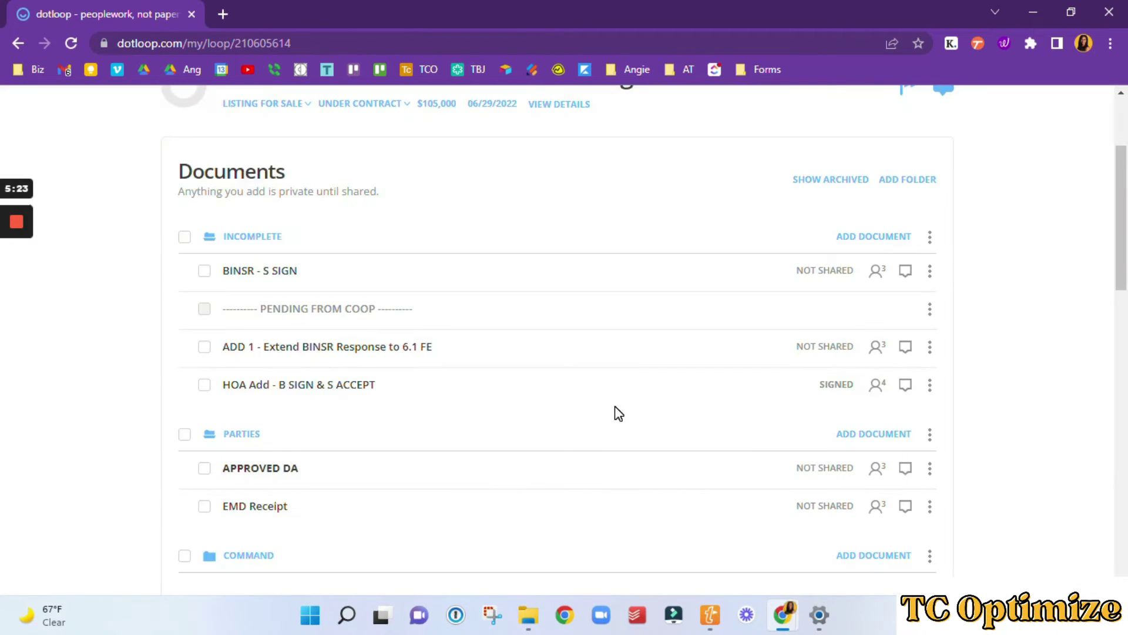
scroll(416, 414, "down", 4)
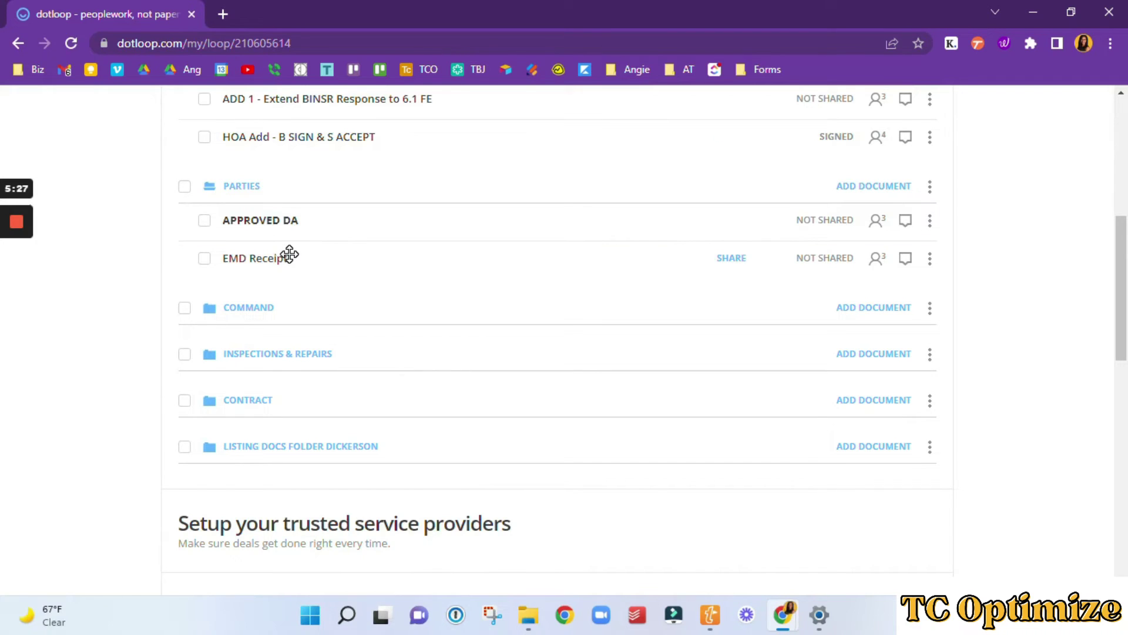
Expand Command (empty) and Inspections & Repairs, showing Home Inspection Report, Termite Report and Apollo septic request
left_click(251, 316)
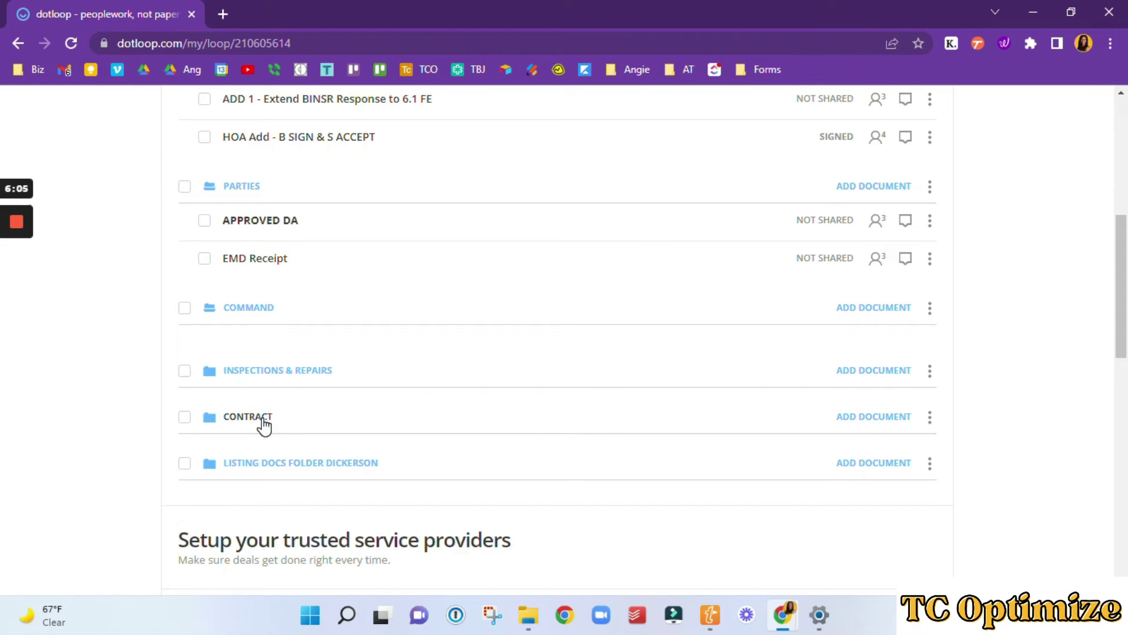
left_click(282, 376)
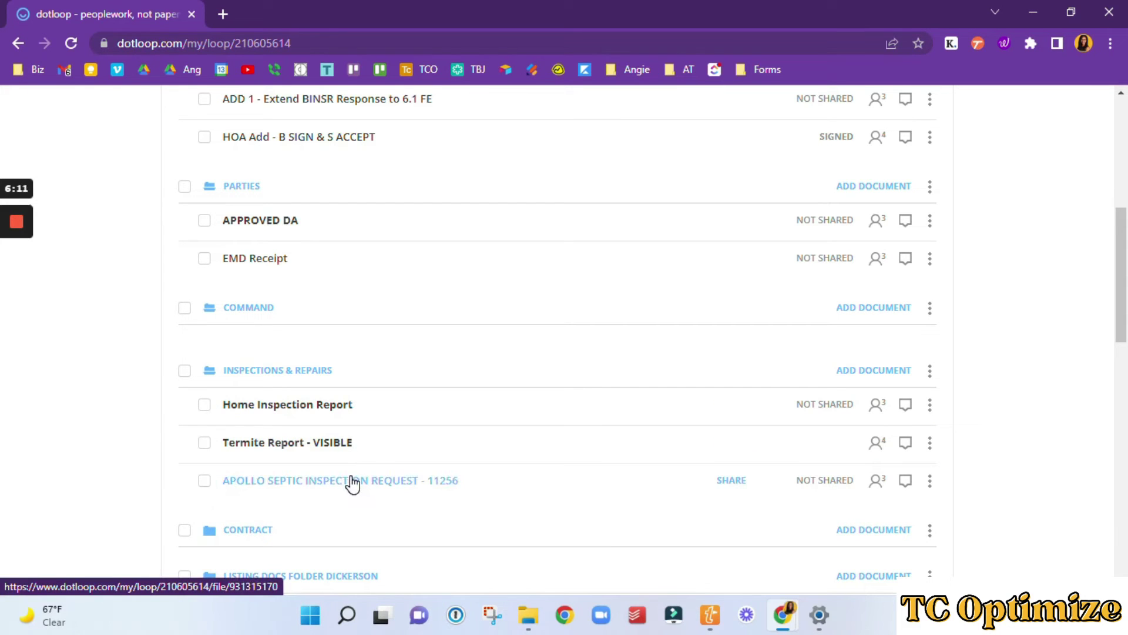
Drag the Apollo septic request higher, then expand Contract to list SEPTIC FE, MOLD, POOL and PREQUAL
left_click_drag(353, 485, 318, 400)
scroll(282, 415, "down", 1)
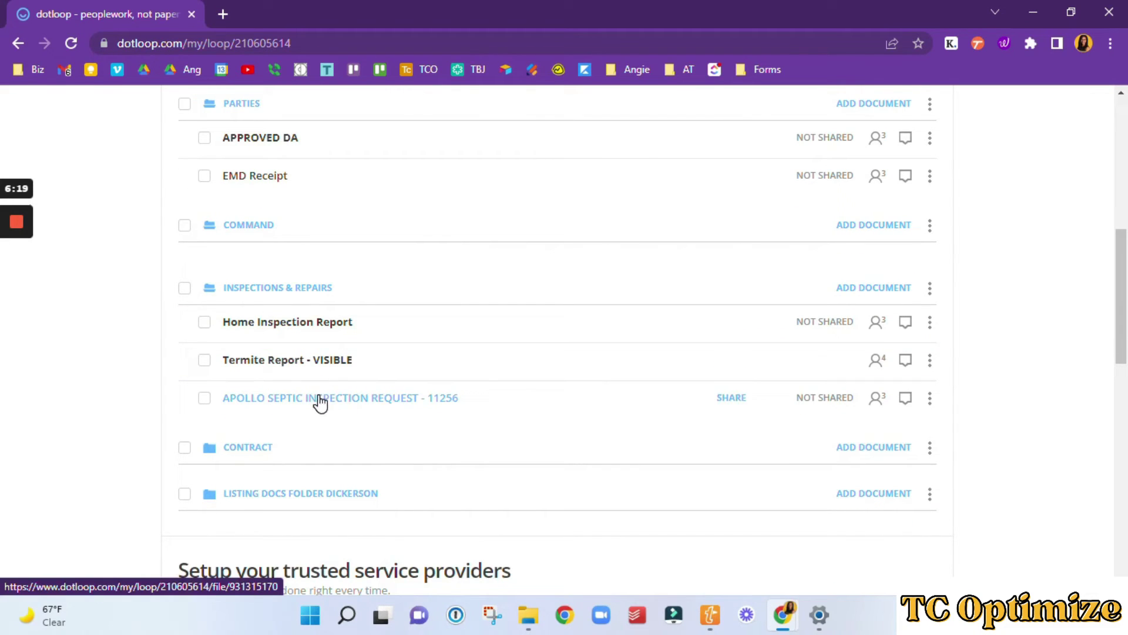
left_click(272, 458)
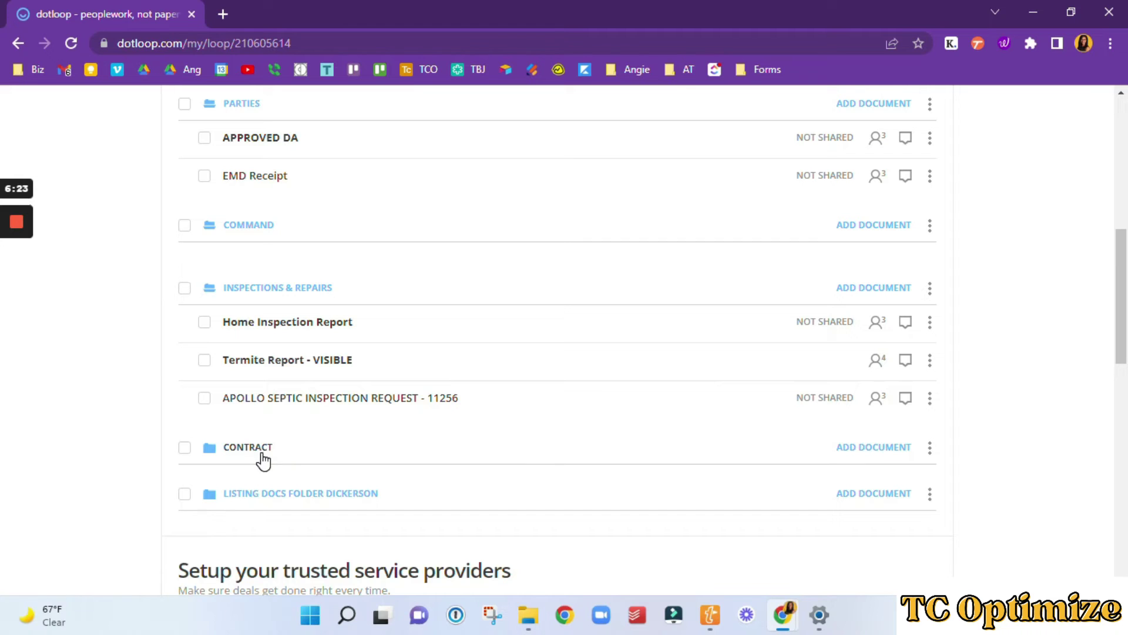
Toggle the Contract folder closed while scrolling, leaving only Incomplete and Parties expanded
scroll(322, 465, "down", 5)
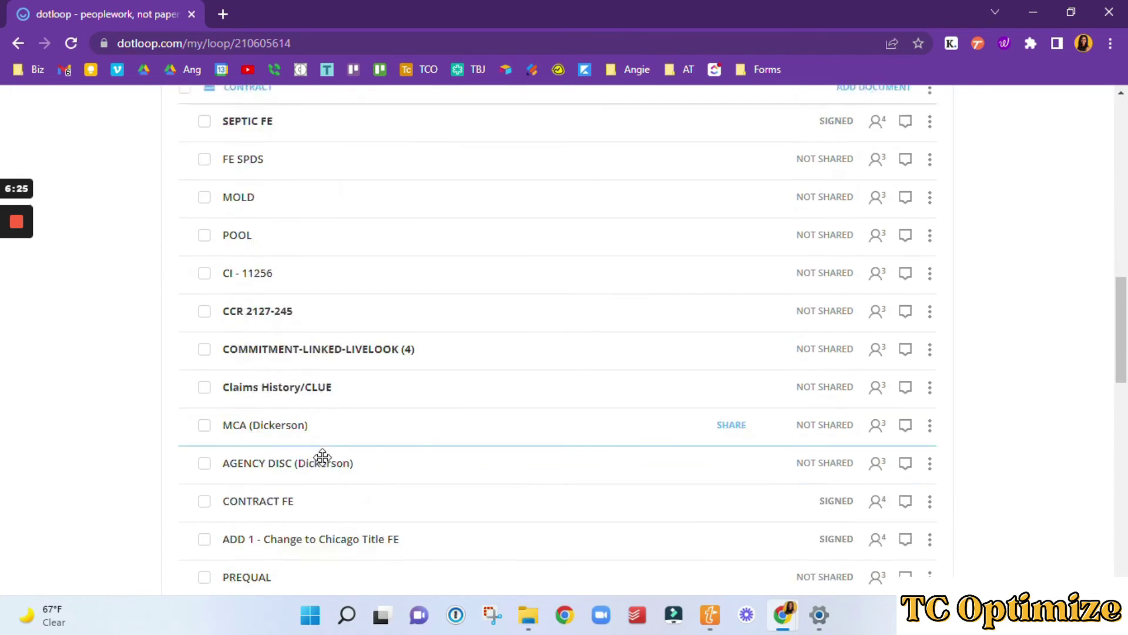
scroll(322, 456, "down", 1)
scroll(281, 453, "up", 4)
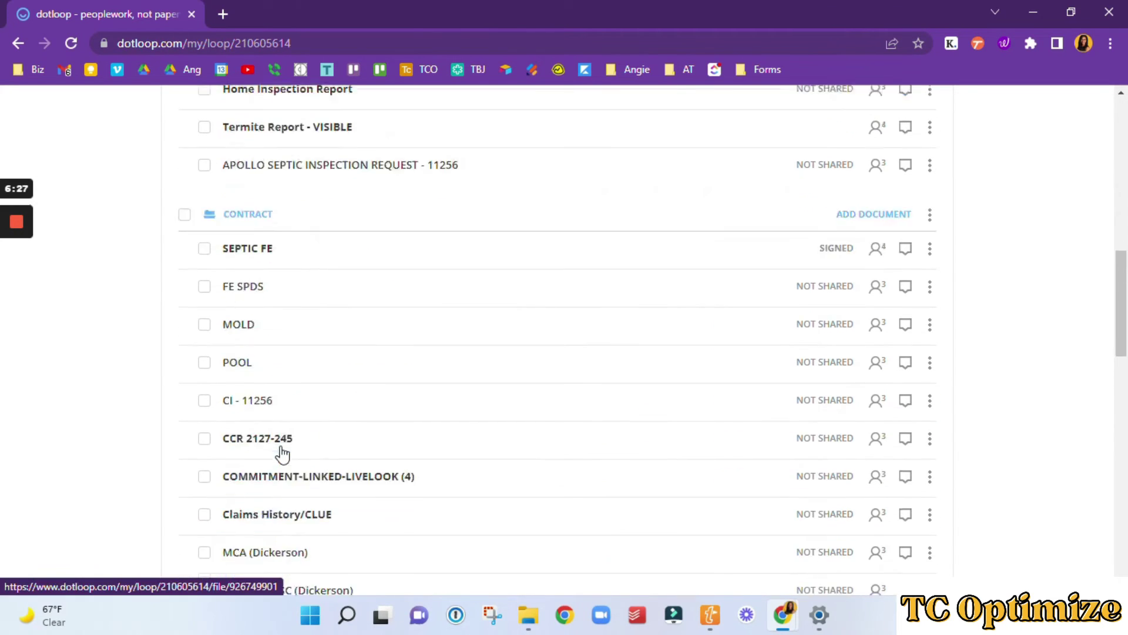
left_click(256, 288)
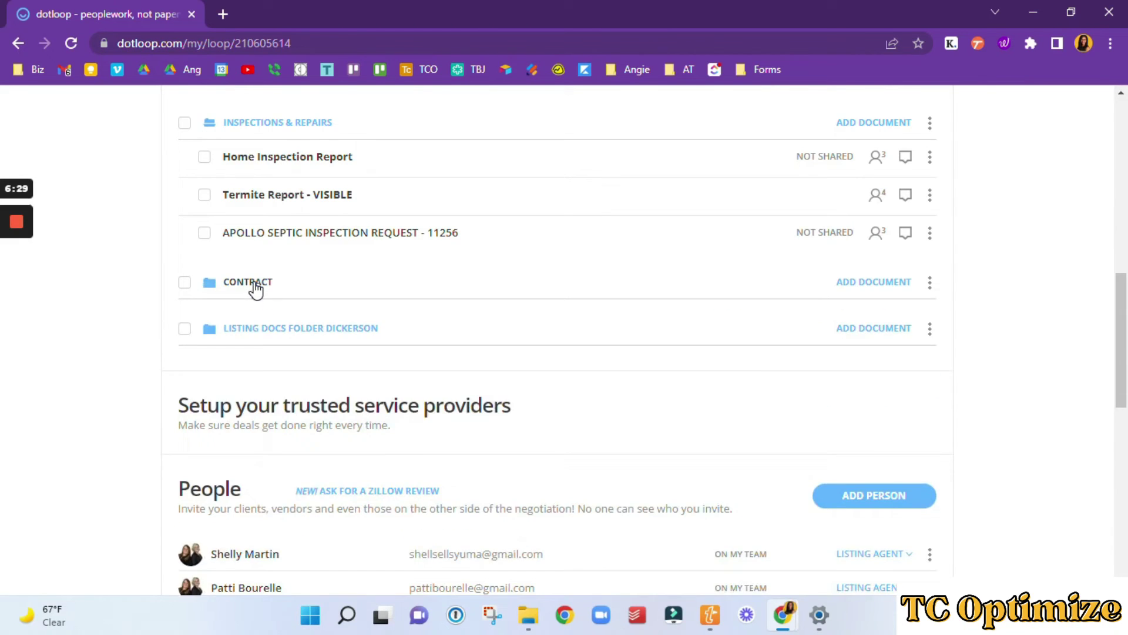
scroll(221, 315, "up", 3)
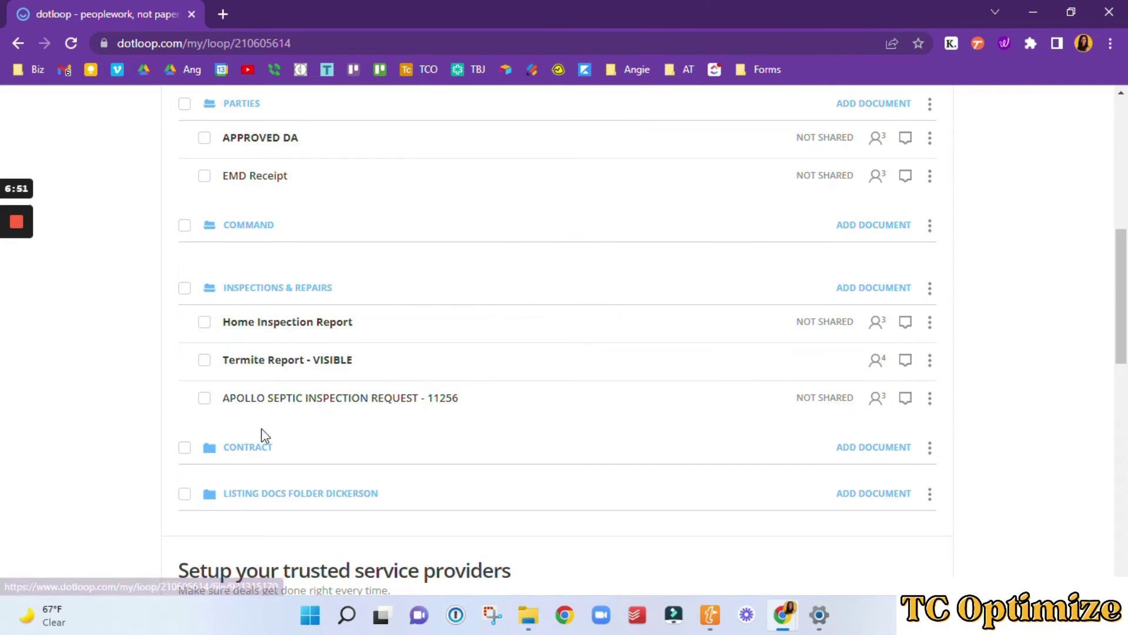
scroll(361, 450, "down", 1)
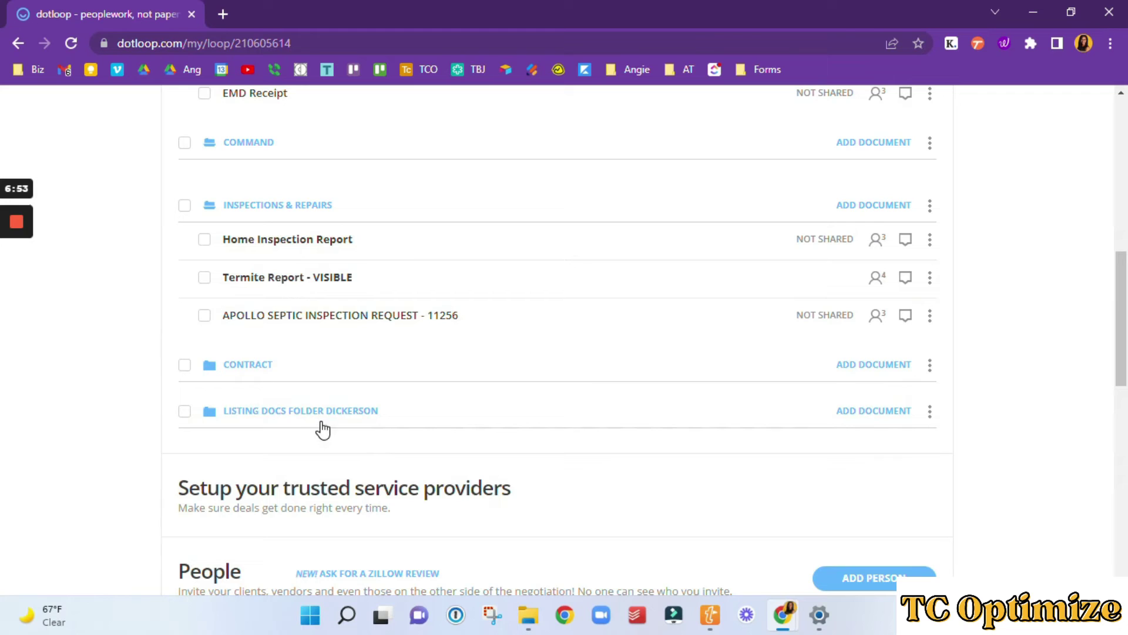
scroll(234, 415, "up", 1)
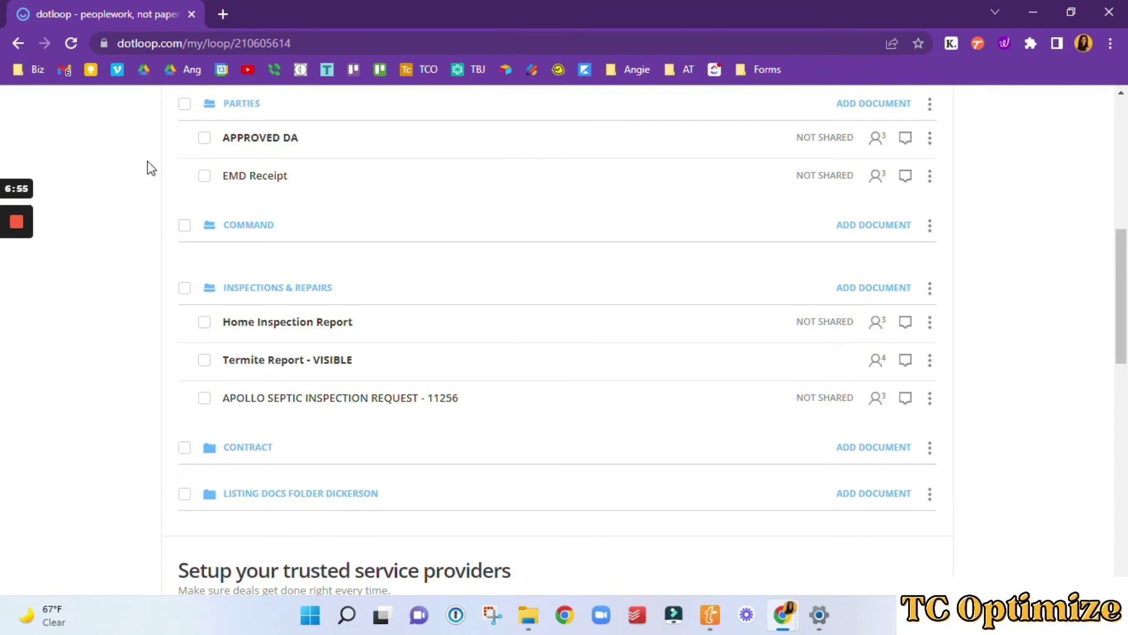
scroll(147, 111, "up", 1)
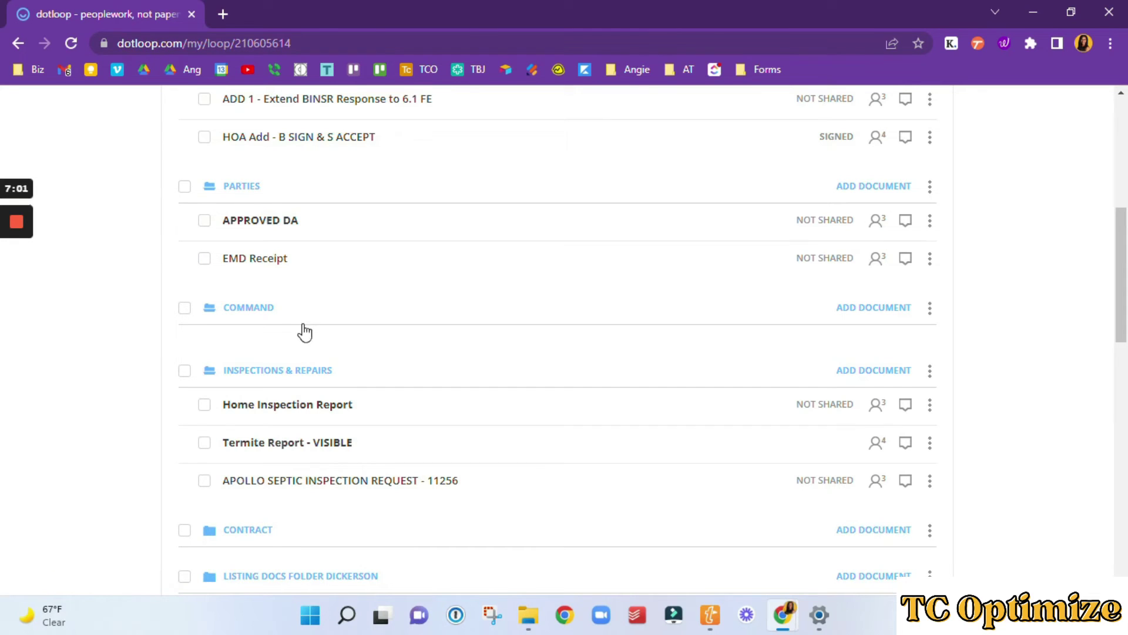
scroll(206, 479, "down", 1)
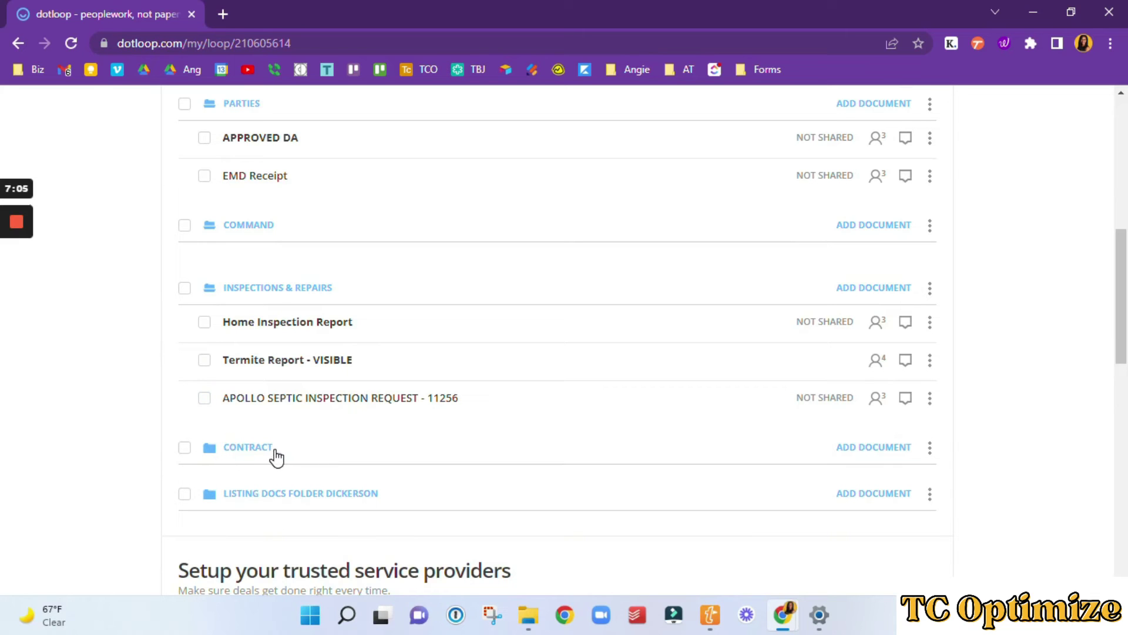
left_click(254, 453)
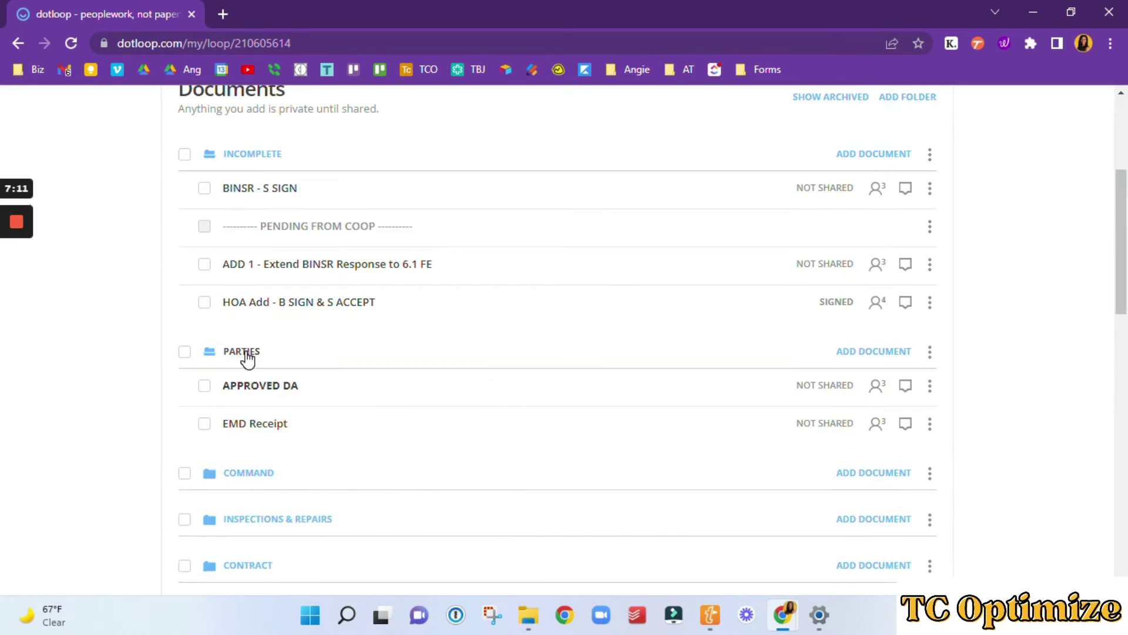
Collapse the Parties and Incomplete folders and scroll back up to the loop header
left_click(261, 354)
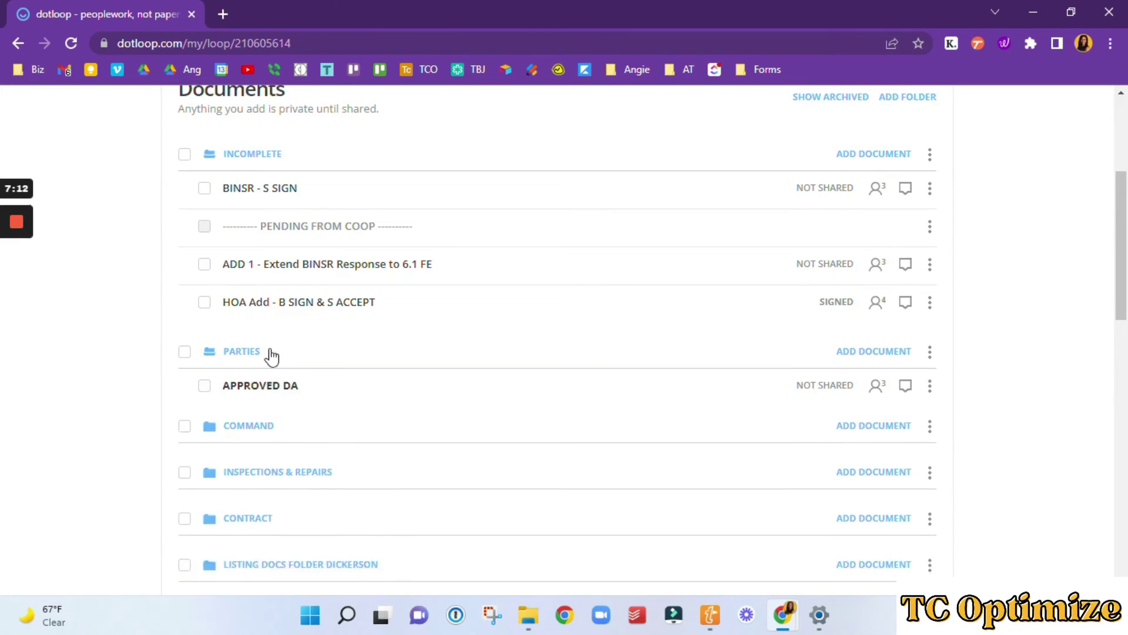
left_click(253, 158)
scroll(422, 314, "up", 1)
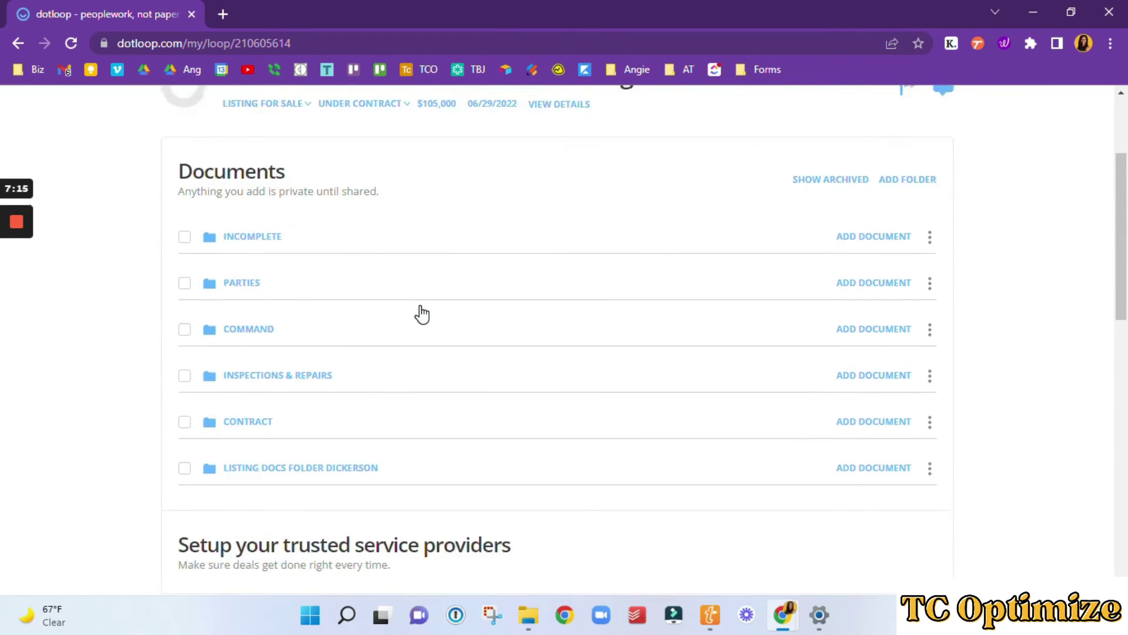
scroll(421, 314, "up", 1)
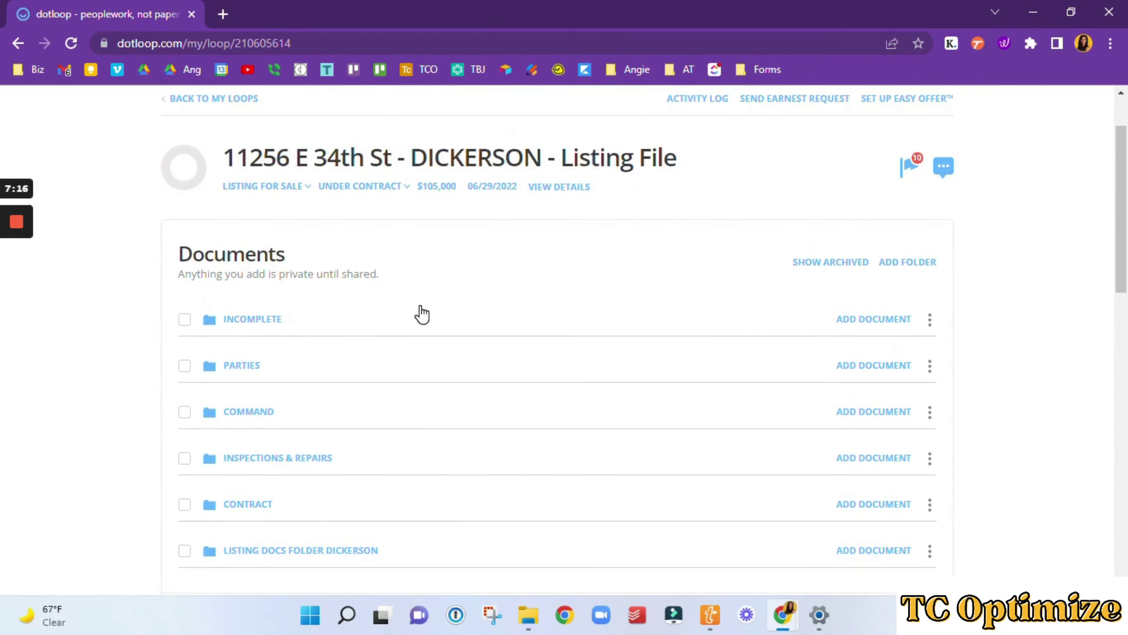
Expand Incomplete and try dragging BINSR - S SIGN and ADD 1 to new positions
left_click(249, 321)
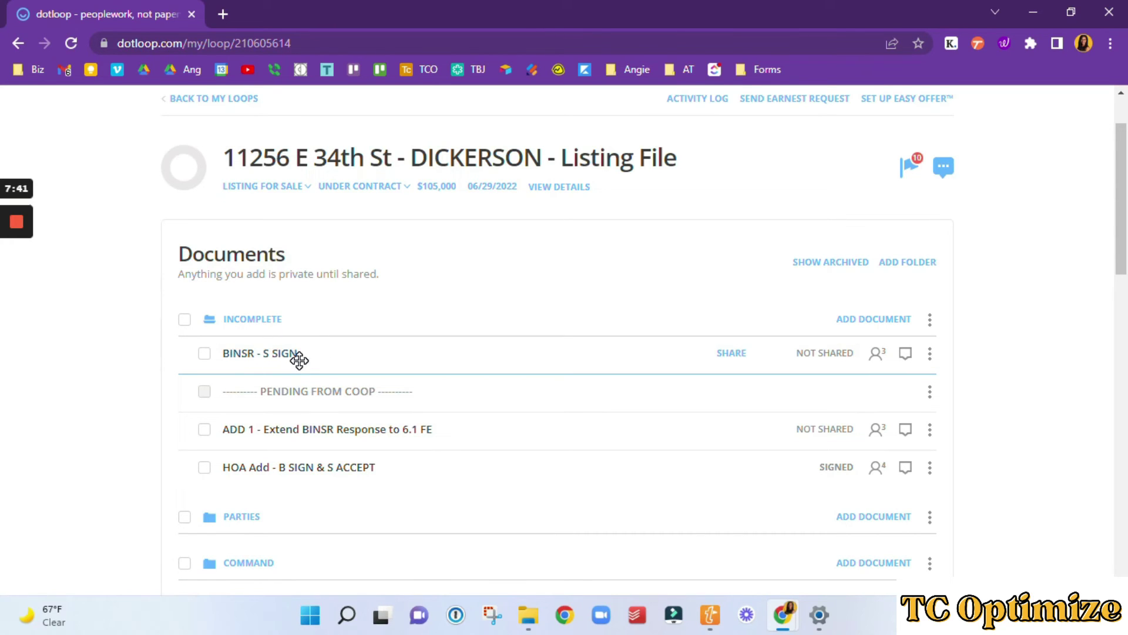
scroll(302, 357, "down", 1)
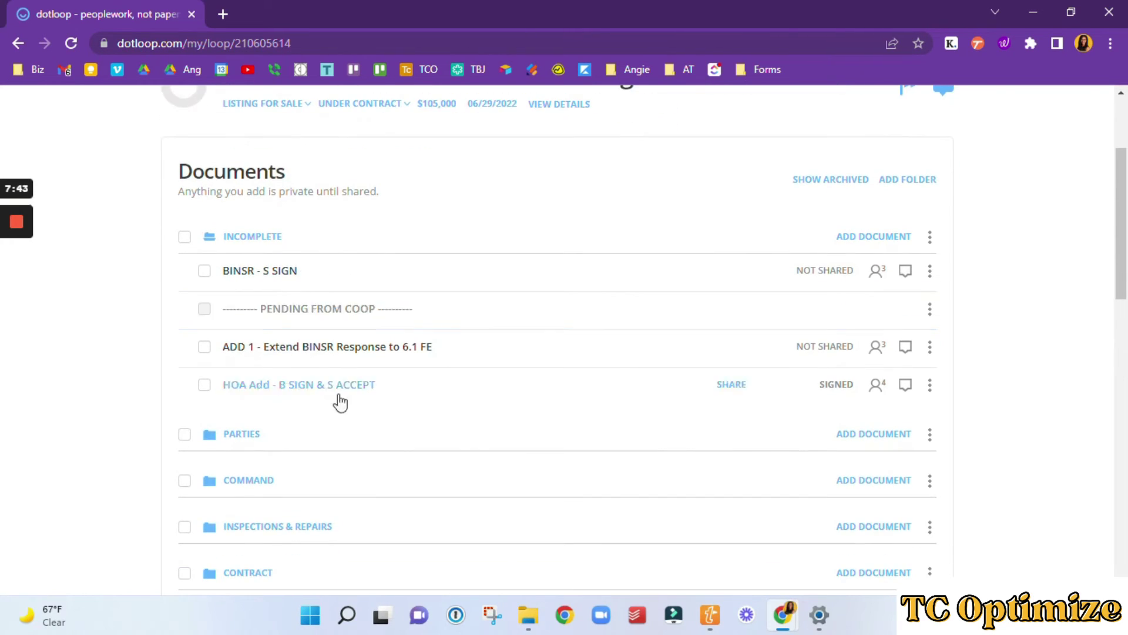
left_click_drag(320, 269, 360, 352)
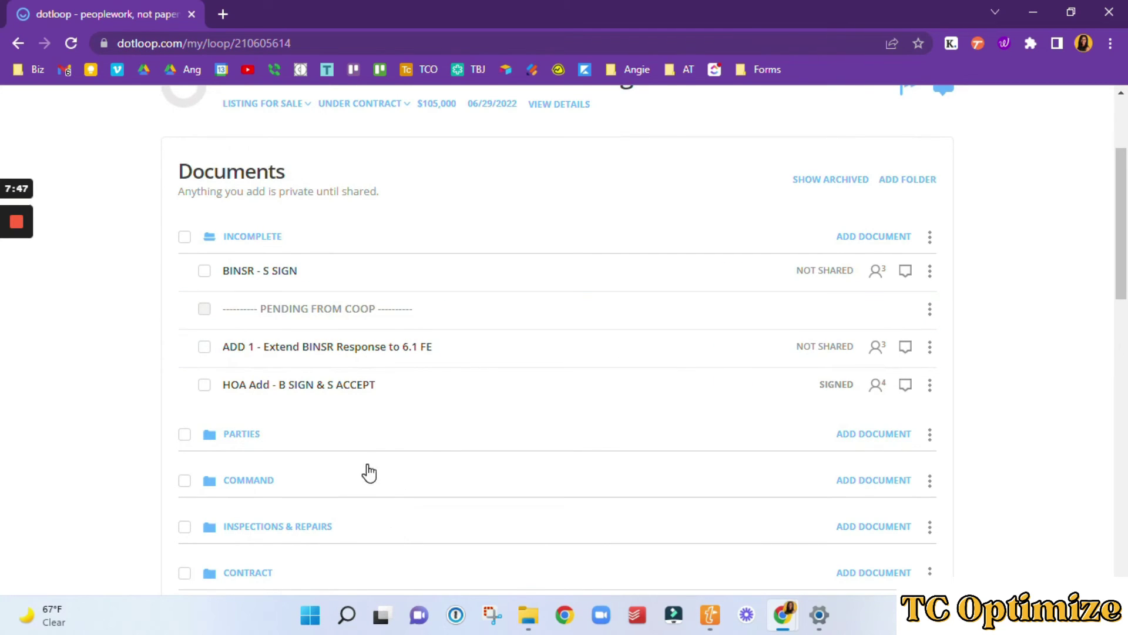
scroll(369, 472, "up", 2)
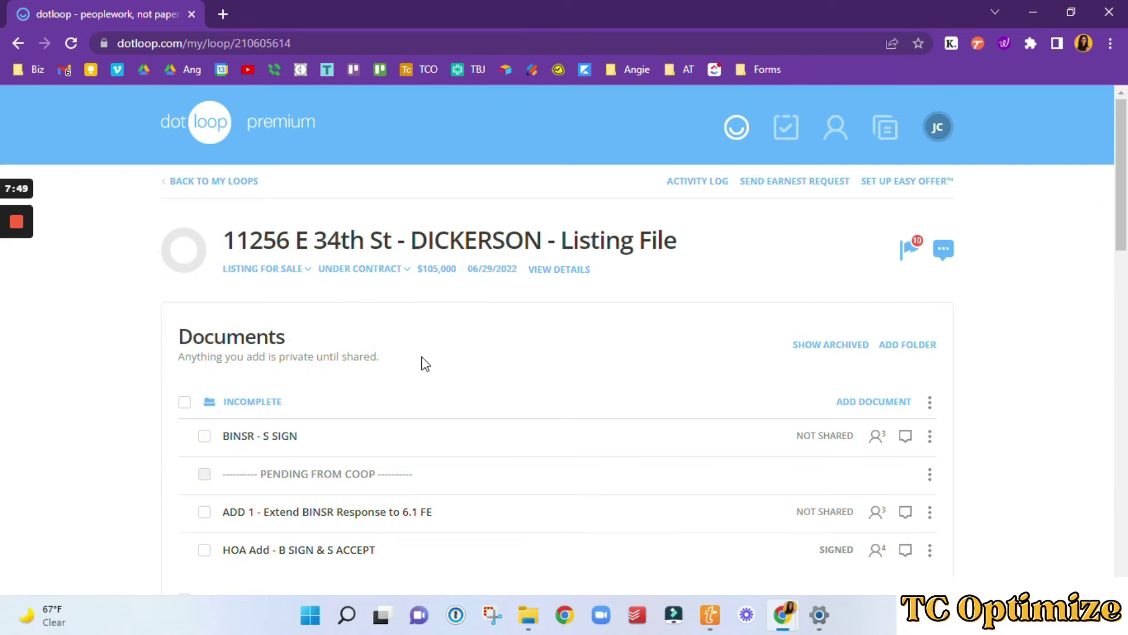
scroll(418, 382, "down", 3)
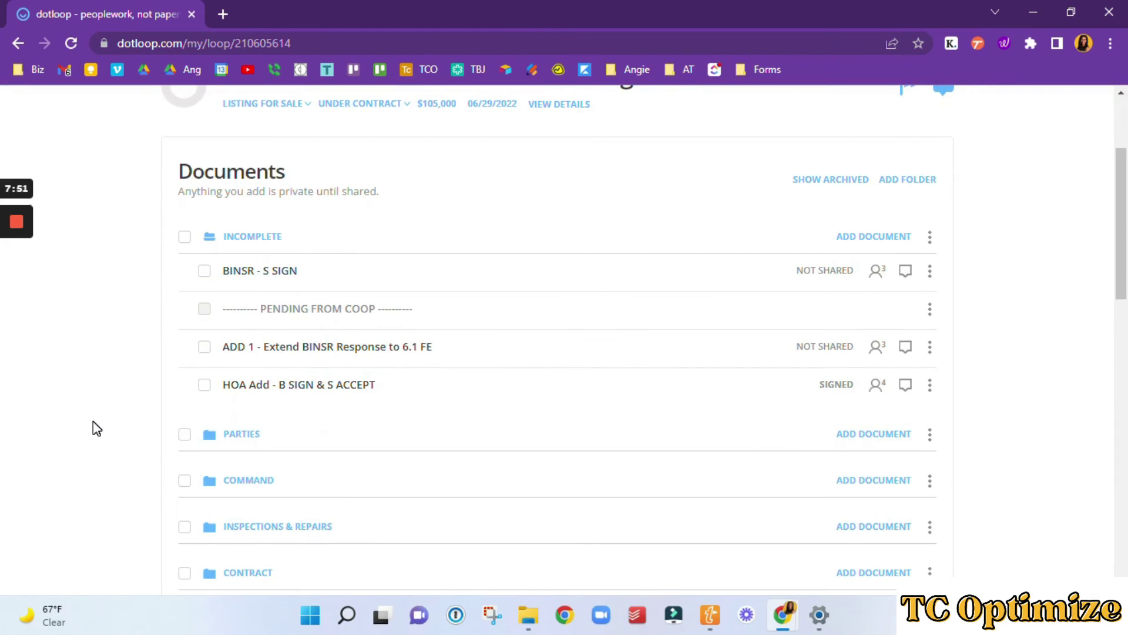
left_click_drag(318, 351, 483, 376)
scroll(443, 338, "up", 3)
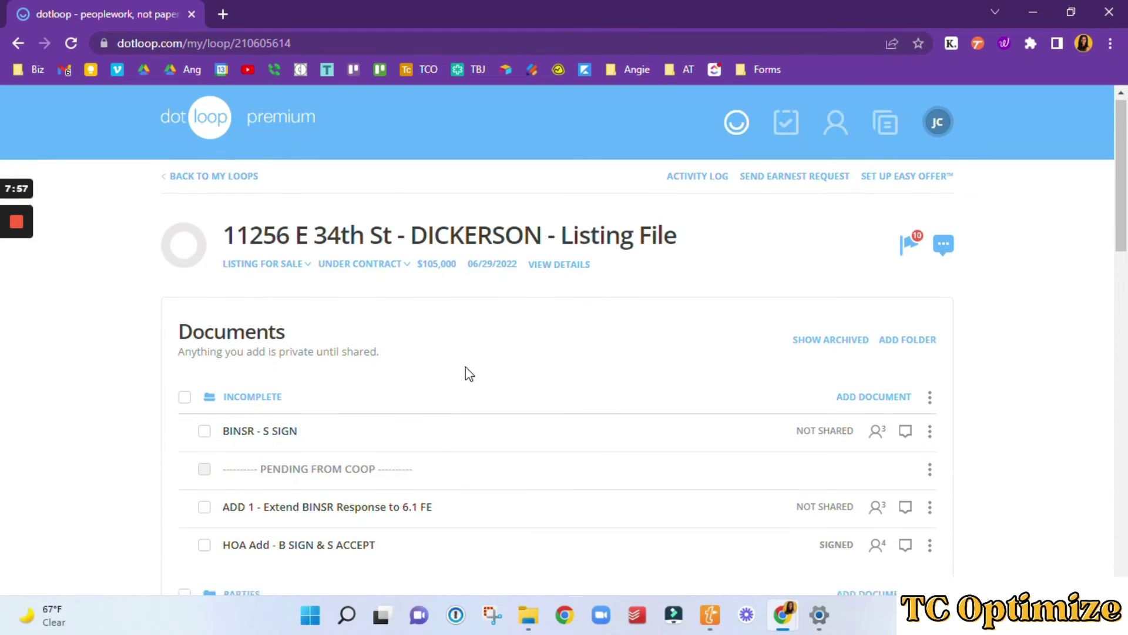
scroll(466, 374, "down", 1)
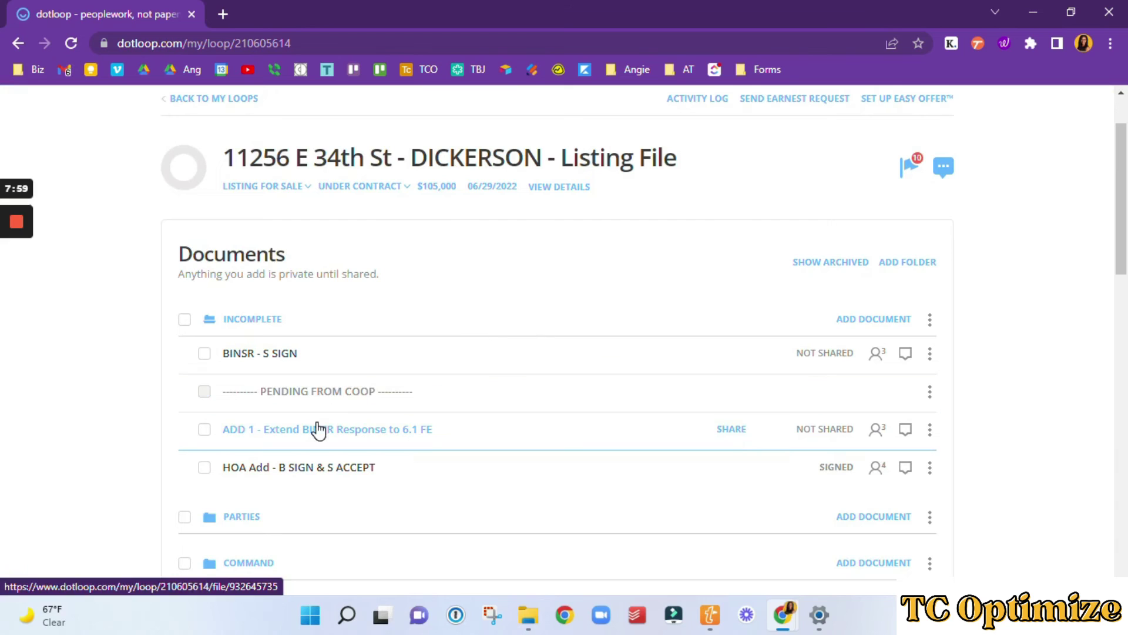
Collapse and reopen Incomplete, showing BINSR - S SIGN, PENDING FROM COOP, ADD 1 and HOA Add
left_click(254, 319)
scroll(252, 323, "down", 2)
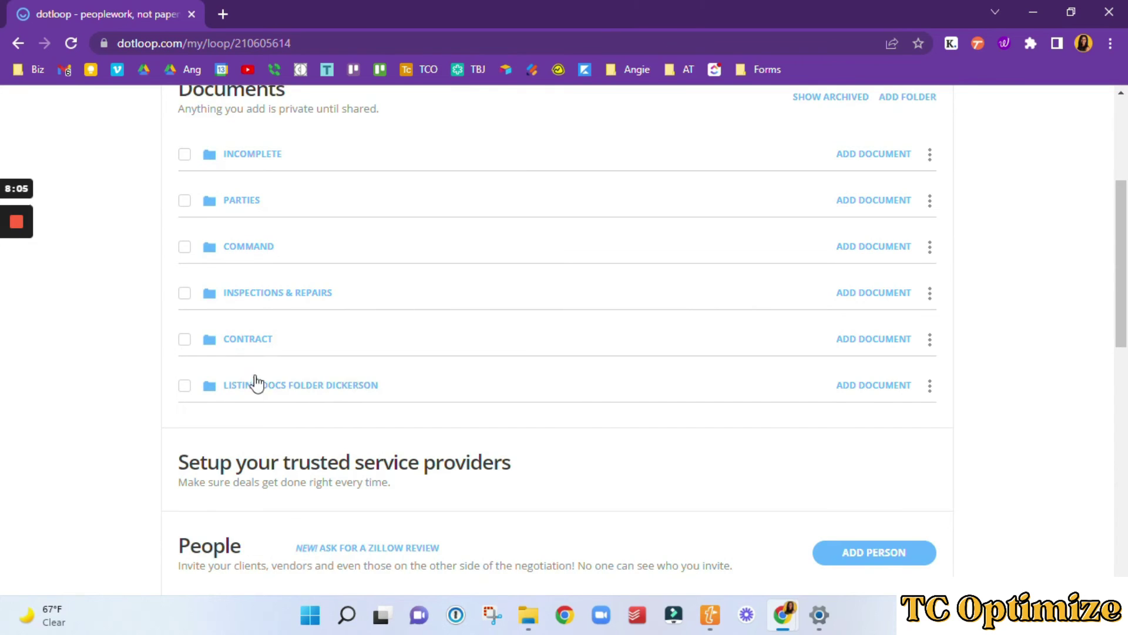
scroll(256, 383, "up", 2)
left_click(249, 322)
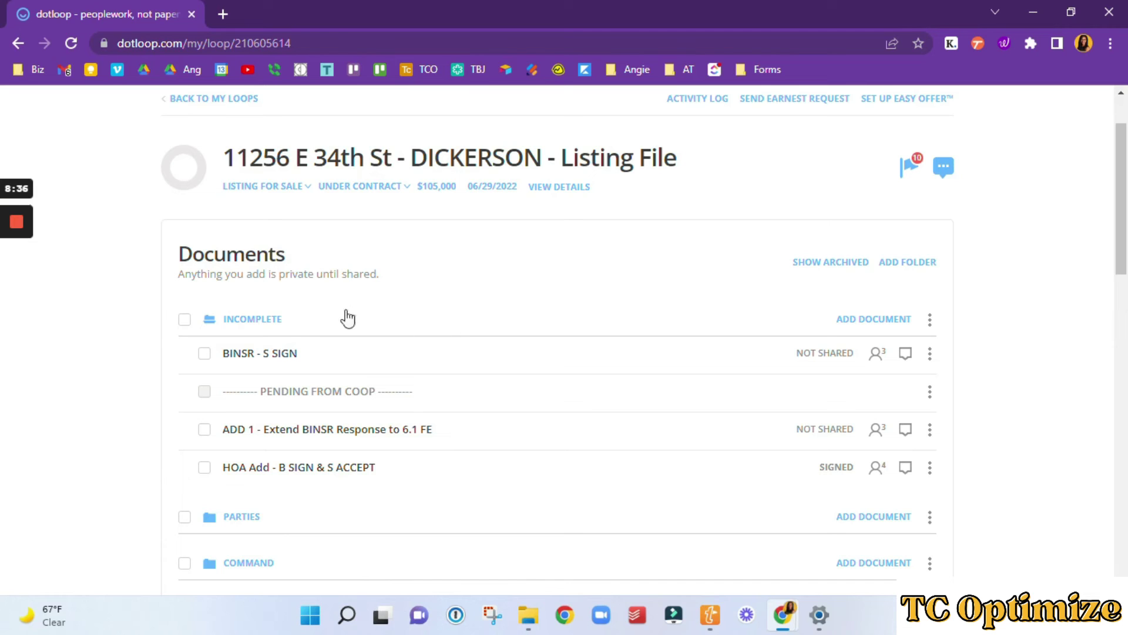
Collapse Incomplete, then expand and collapse it once more so all six folders end closed
left_click(269, 319)
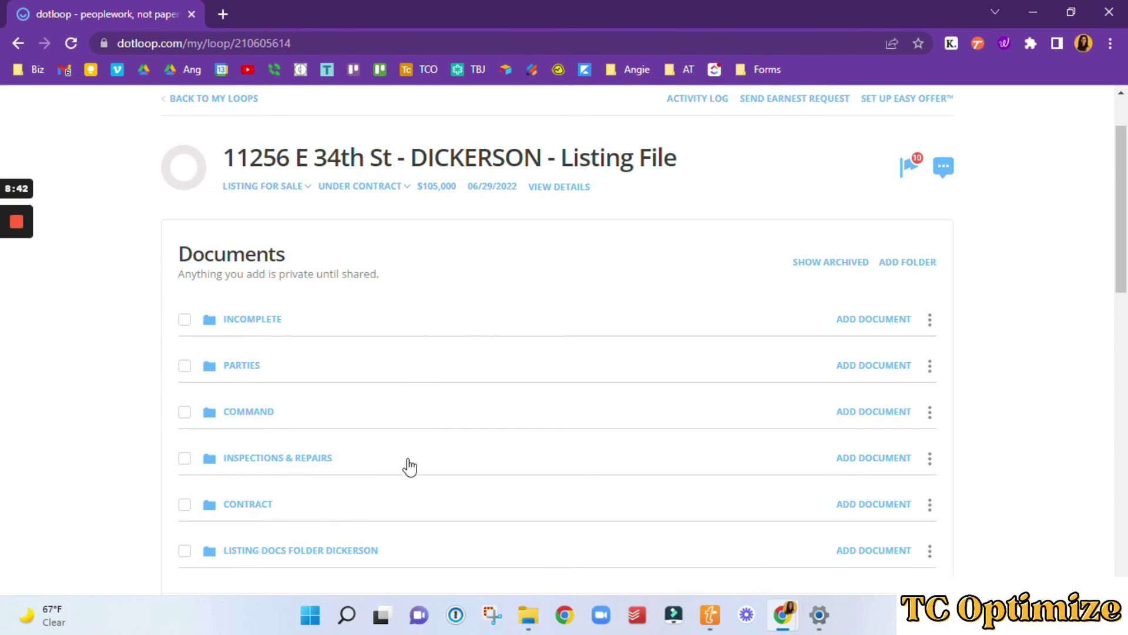
scroll(407, 476, "down", 2)
scroll(408, 477, "up", 2)
scroll(407, 420, "up", 2)
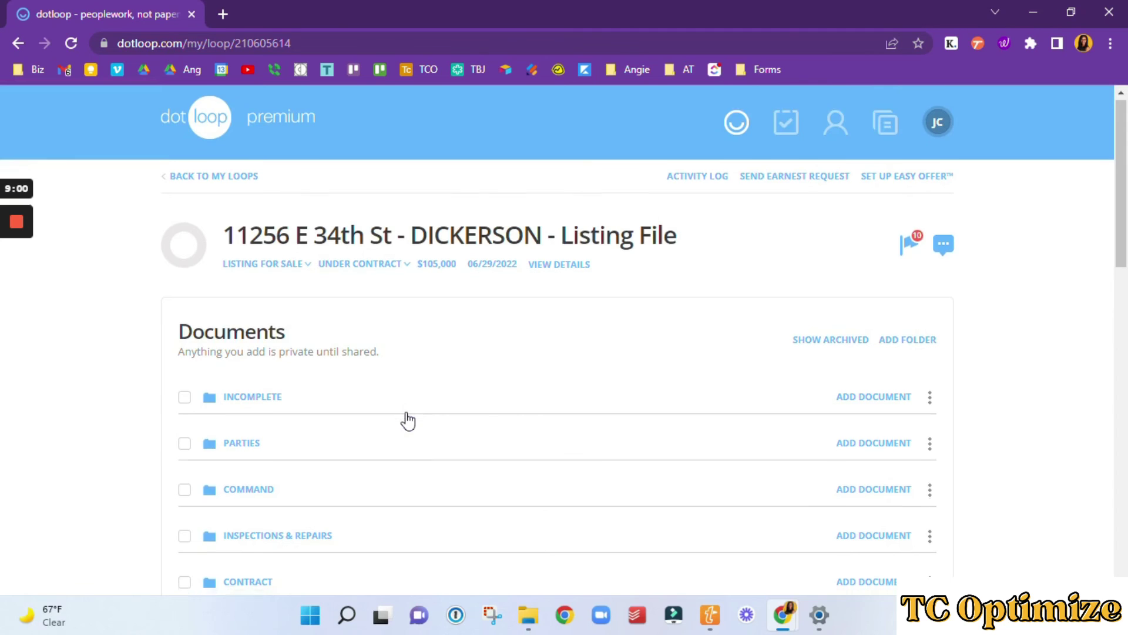
scroll(407, 421, "down", 2)
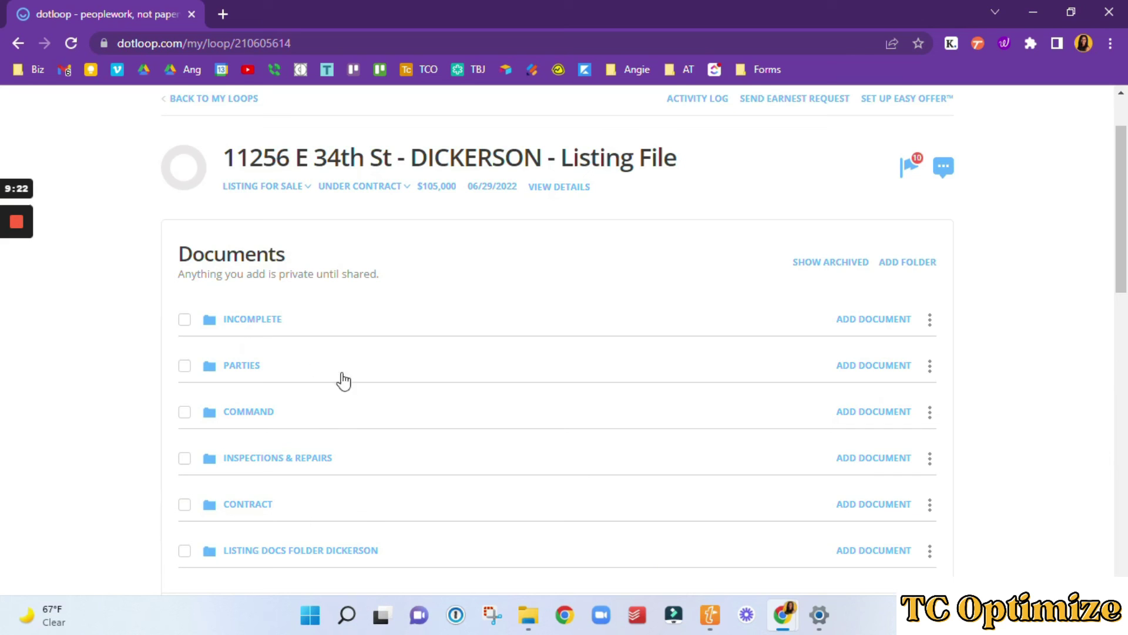
left_click(263, 323)
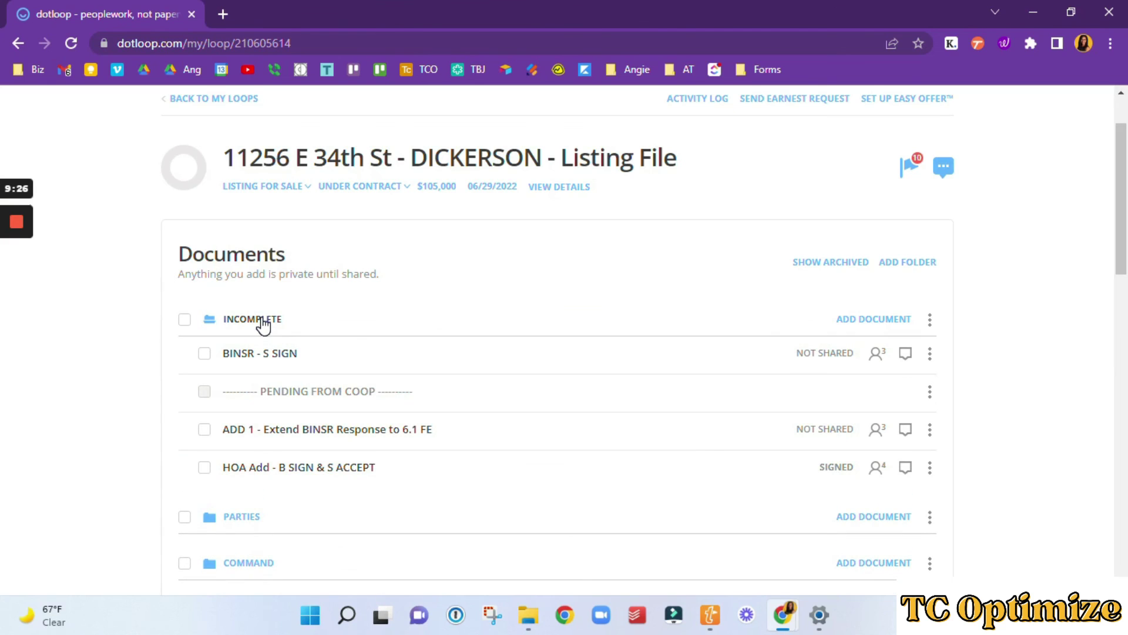
left_click(263, 323)
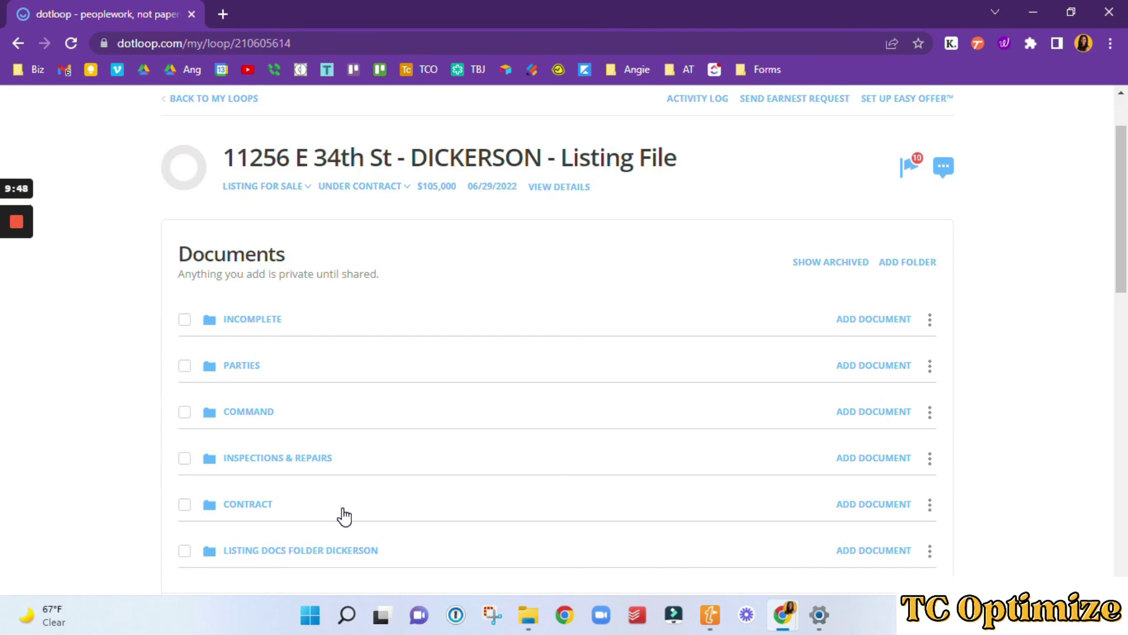
scroll(345, 515, "down", 3)
scroll(344, 516, "up", 3)
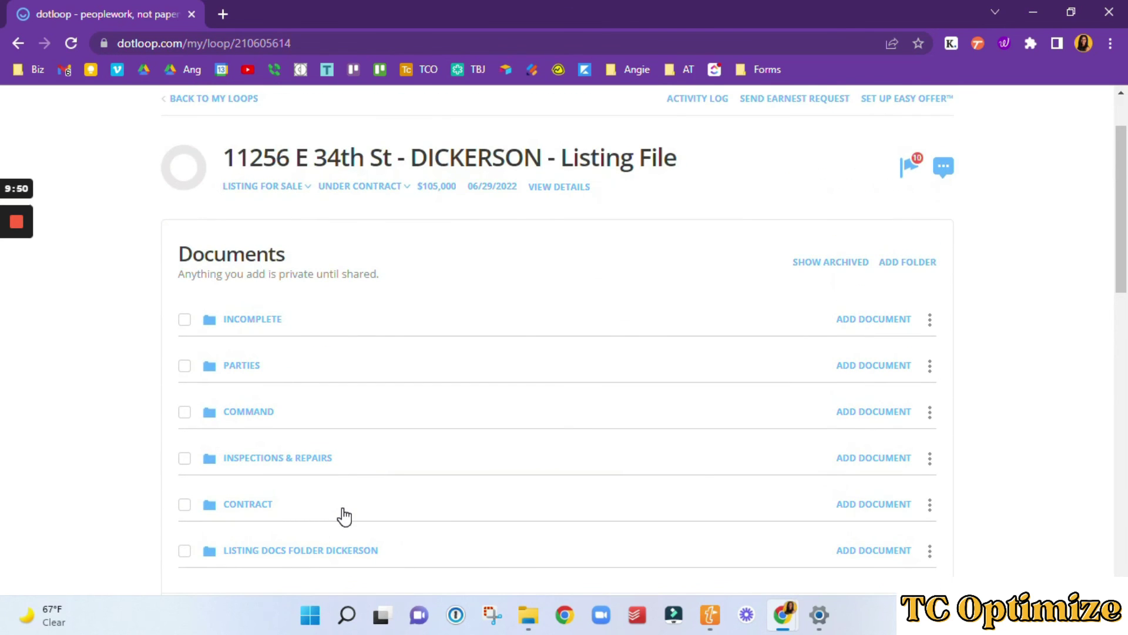